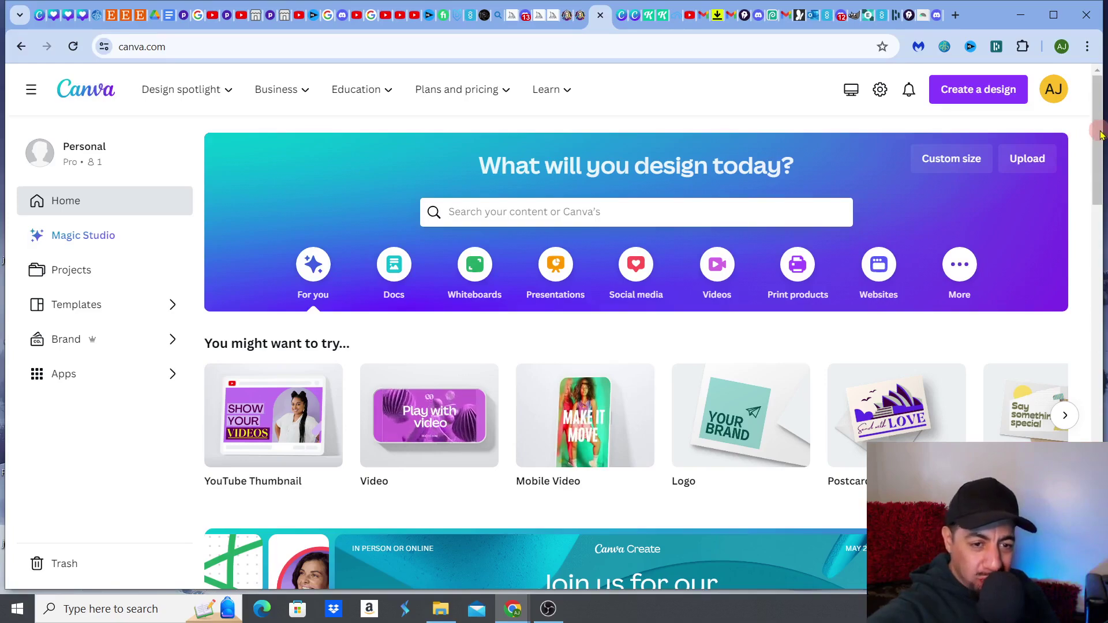
# Step: Compare monthly prices for the Free, Pro, Teams and Enterprise plans, then return home
pyautogui.moveTo(1100, 135); pyautogui.dragTo(1097, 132)
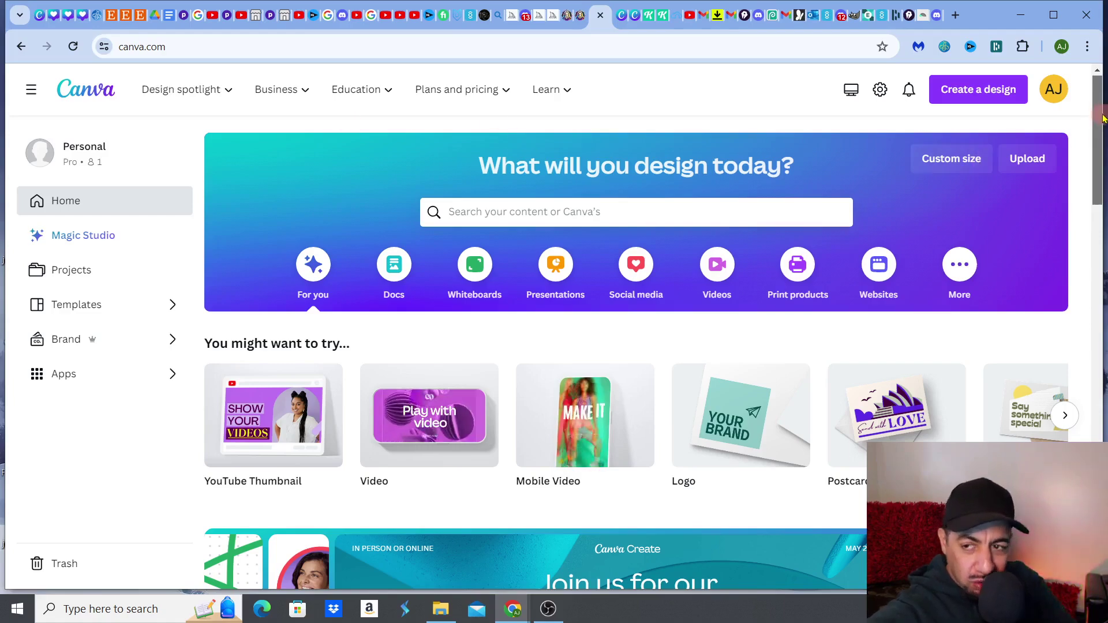
pyautogui.moveTo(1102, 118)
pyautogui.mouseDown()
pyautogui.moveTo(1102, 237)
pyautogui.moveTo(1091, 121)
pyautogui.mouseUp()
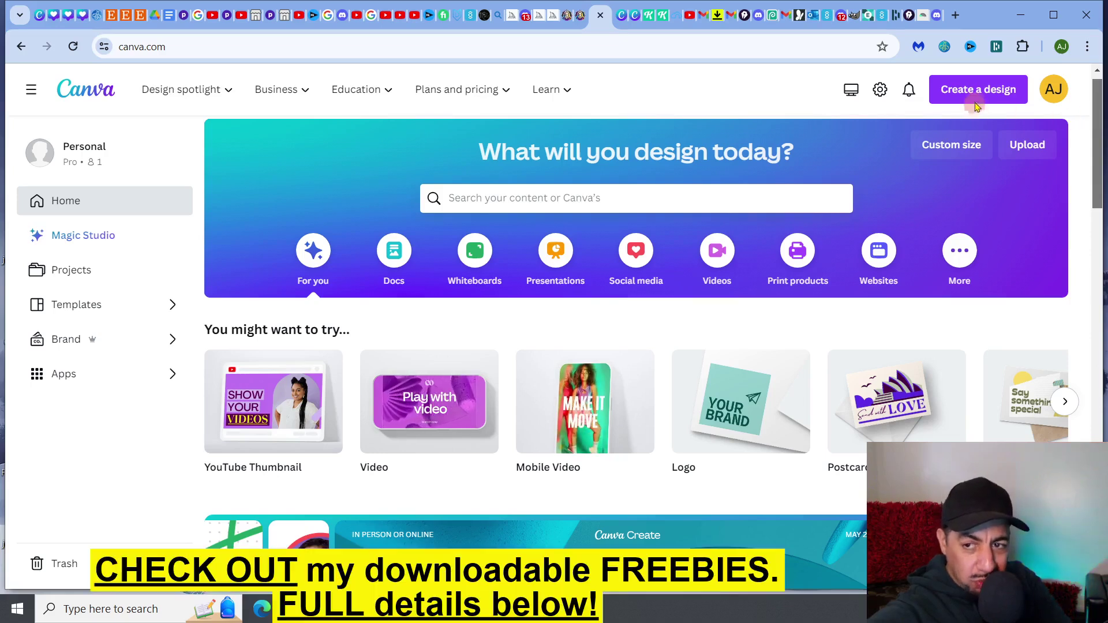
pyautogui.click(482, 91)
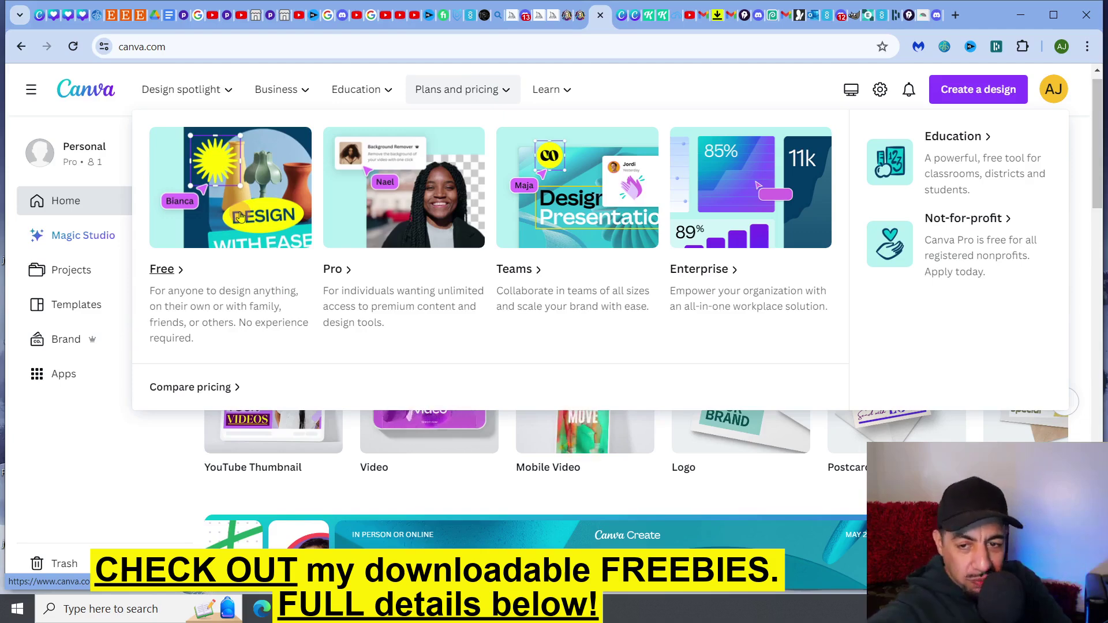
pyautogui.click(215, 392)
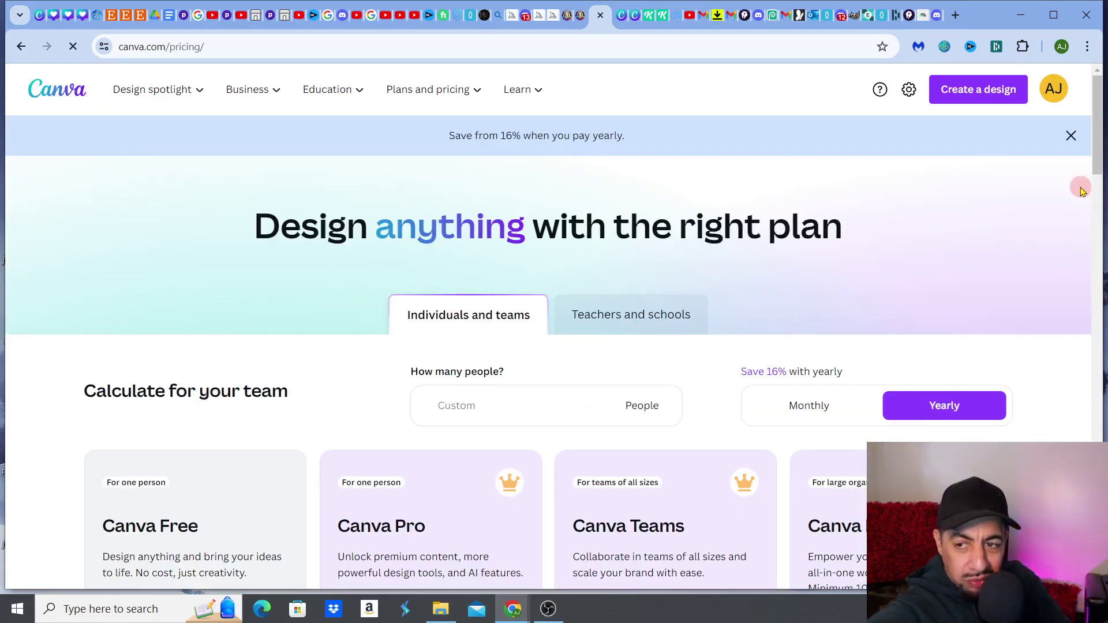
pyautogui.moveTo(1096, 165); pyautogui.dragTo(1098, 202)
pyautogui.click(812, 214)
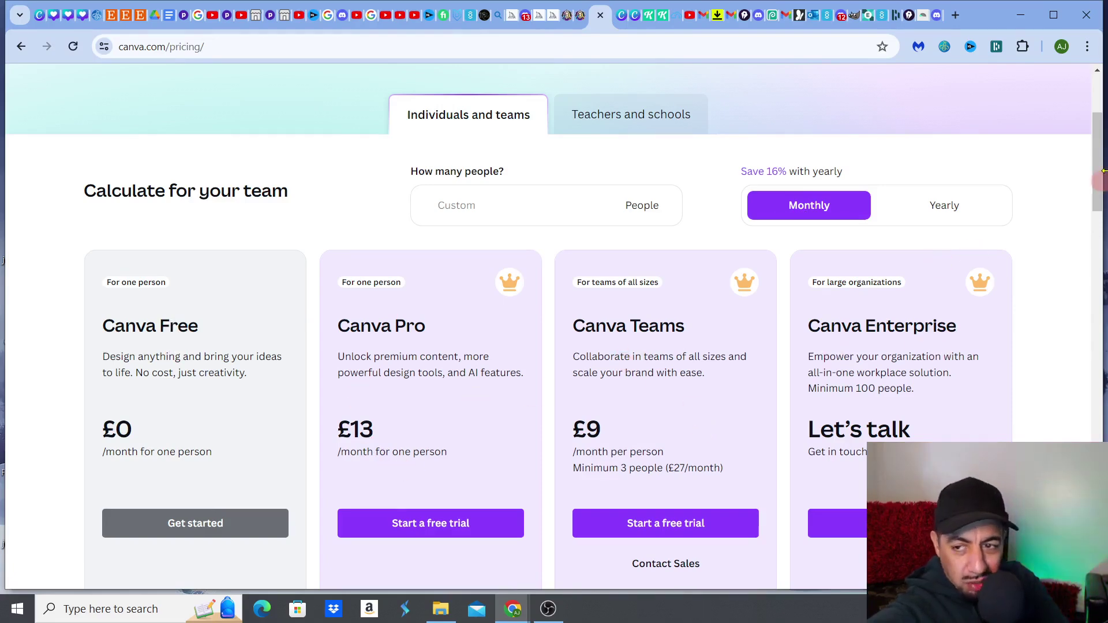
pyautogui.scroll(4, 1101, 166)
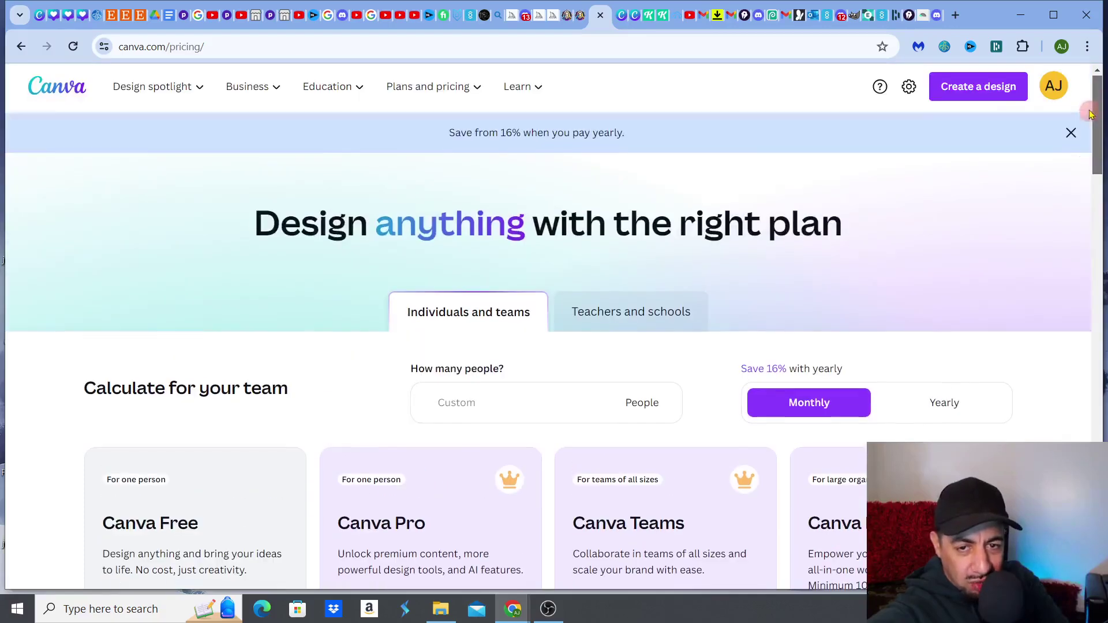
pyautogui.click(51, 101)
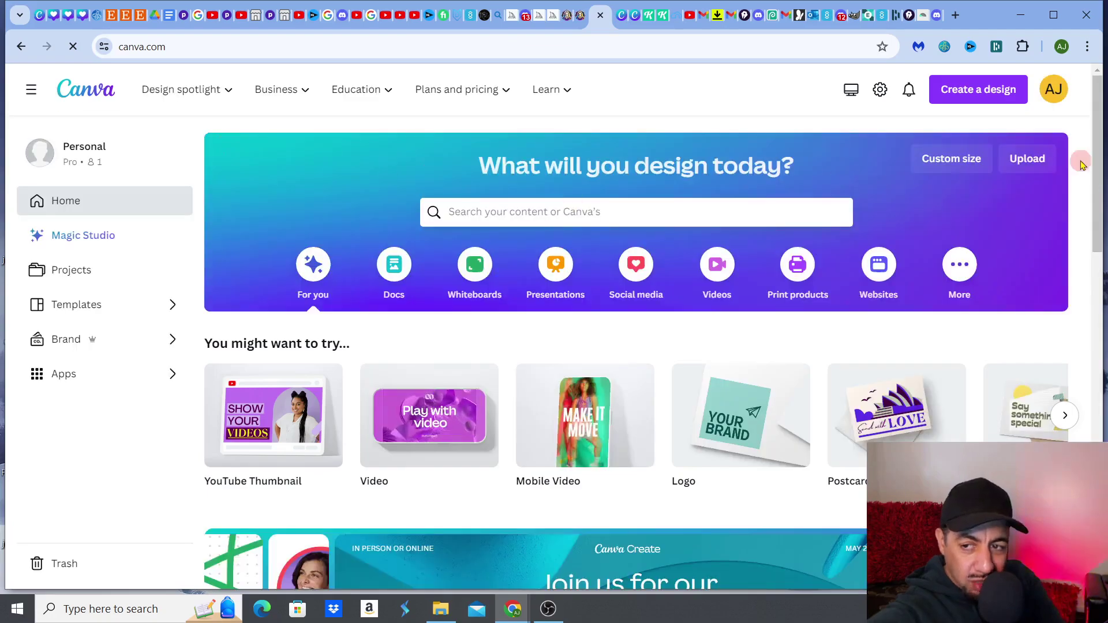
# Step: Go to Projects to see the Untitled Design, YouTube thumbnails and the Folders section
pyautogui.scroll(-8, 636, 347)
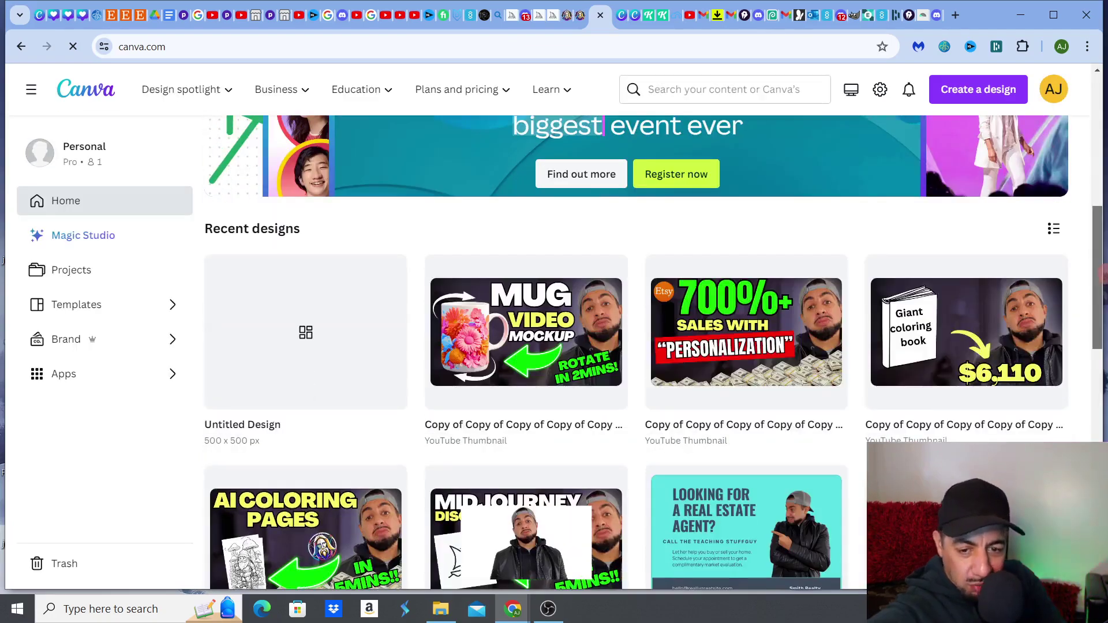
pyautogui.scroll(-4, 636, 347)
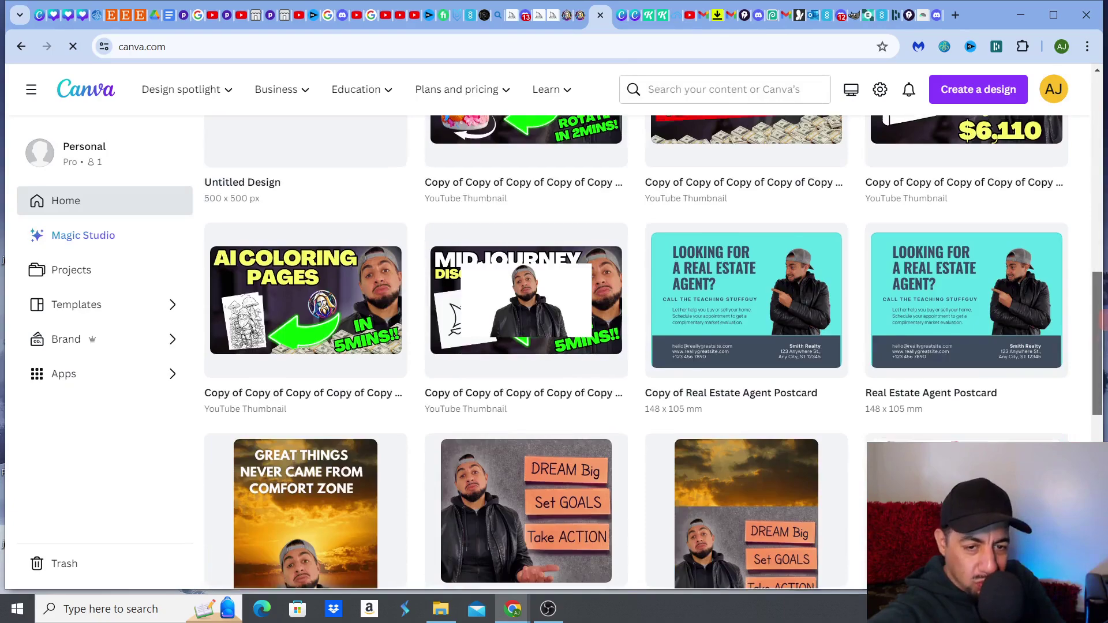
pyautogui.moveTo(1103, 340); pyautogui.dragTo(1103, 182)
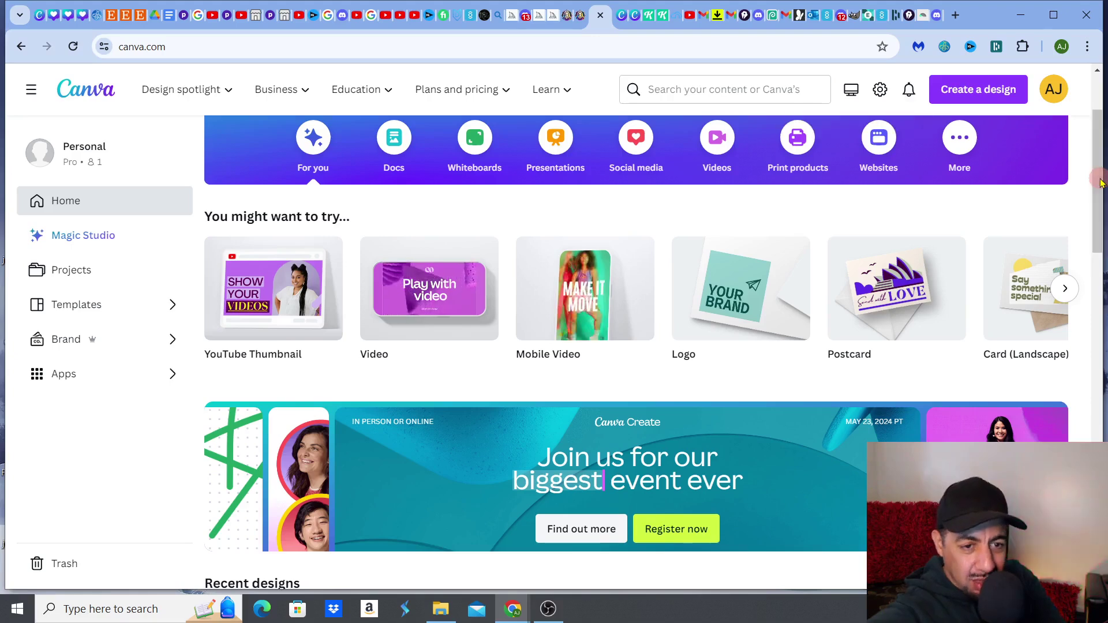
pyautogui.click(135, 278)
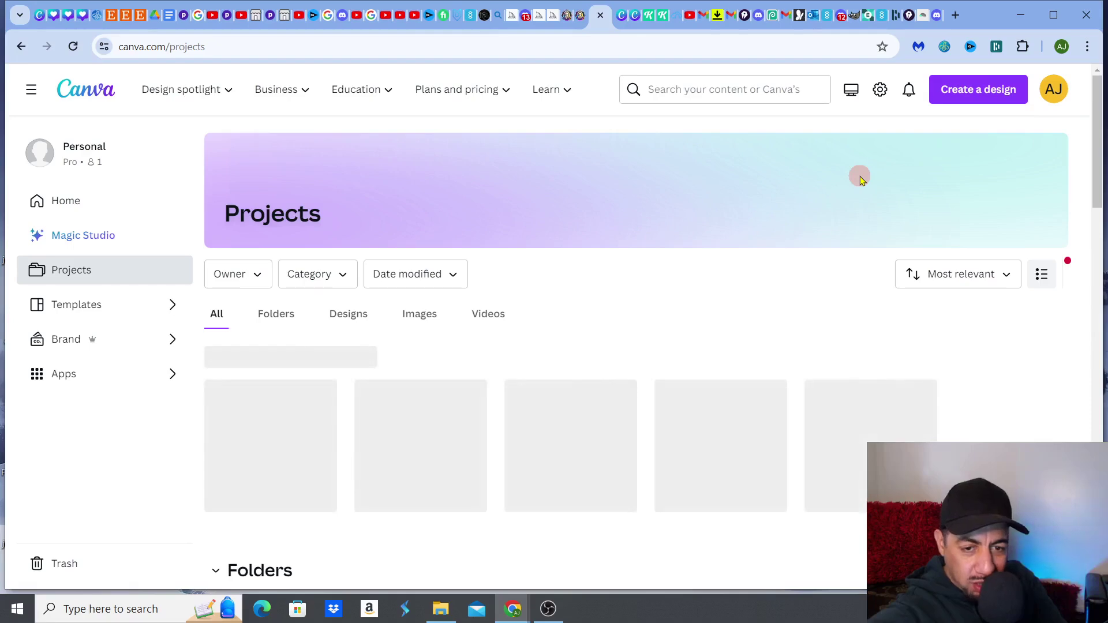
# Step: Start a new design with the Custom size option and scroll through the size choices
pyautogui.click(1002, 94)
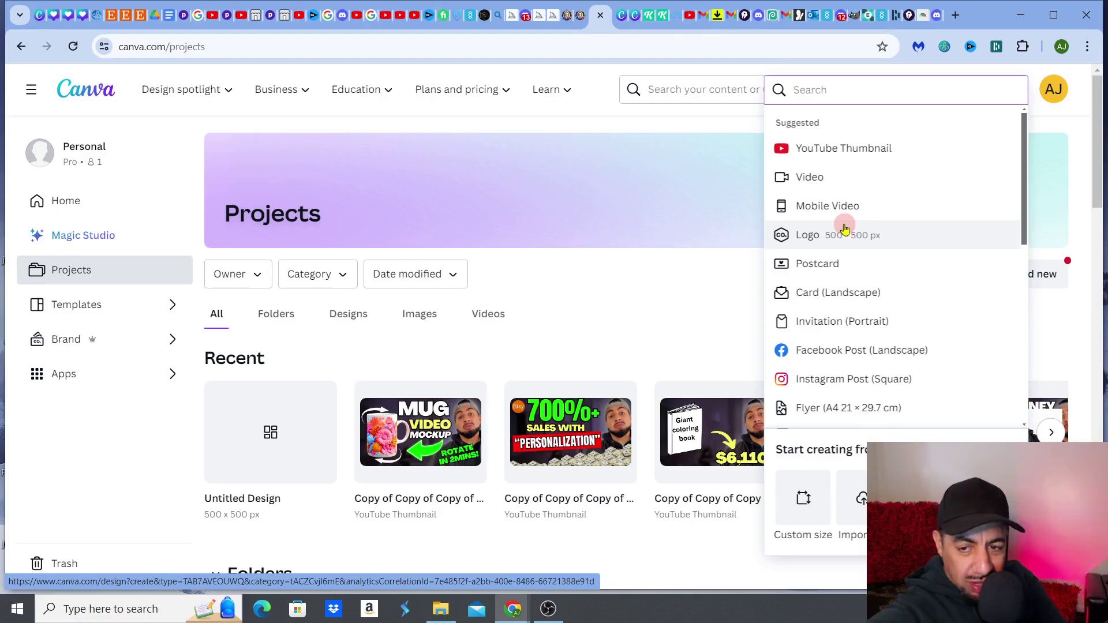
pyautogui.click(803, 495)
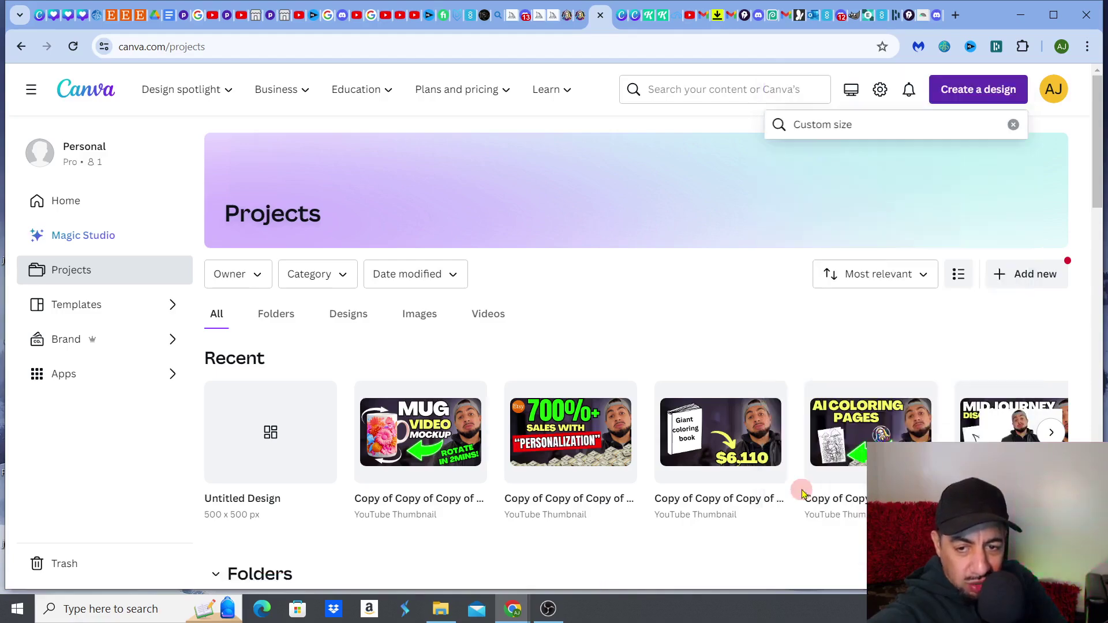
pyautogui.scroll(-15, 803, 495)
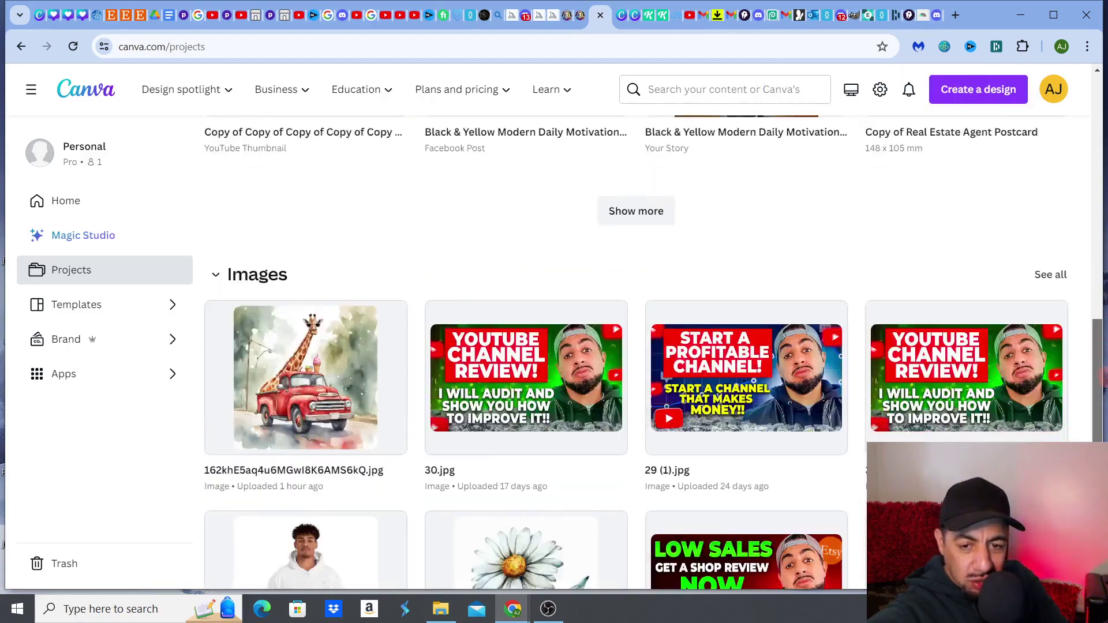
pyautogui.scroll(-2, 347, 235)
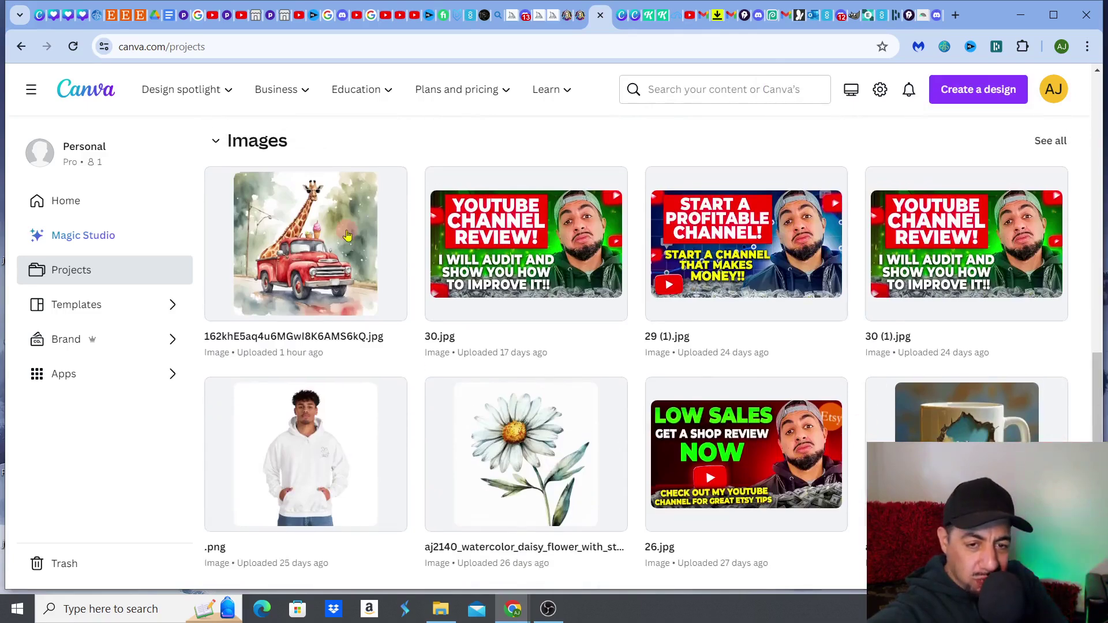
pyautogui.moveTo(348, 236)
pyautogui.moveTo(795, 216)
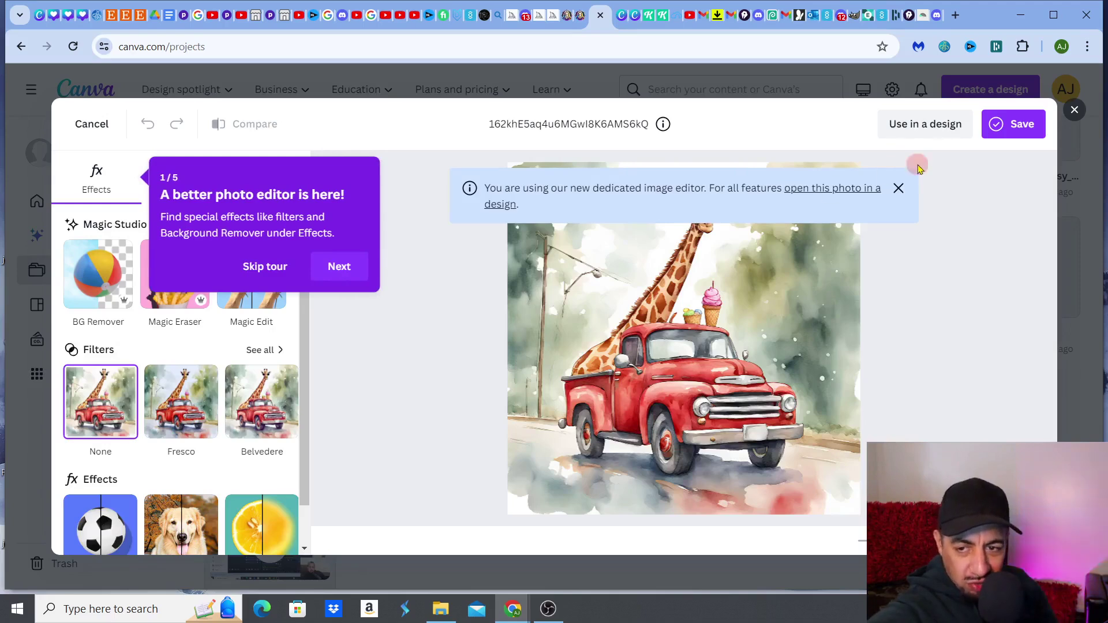
# Step: Dismiss the notice, close the giraffe photo editor, and load more uploaded images in Projects
pyautogui.click(899, 190)
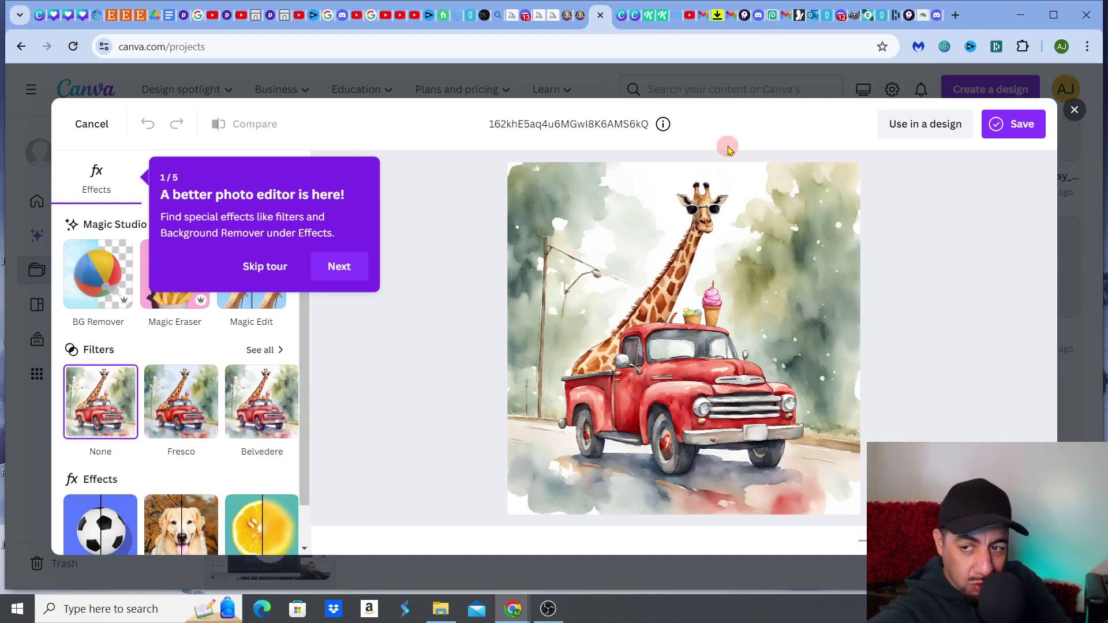
pyautogui.click(1074, 111)
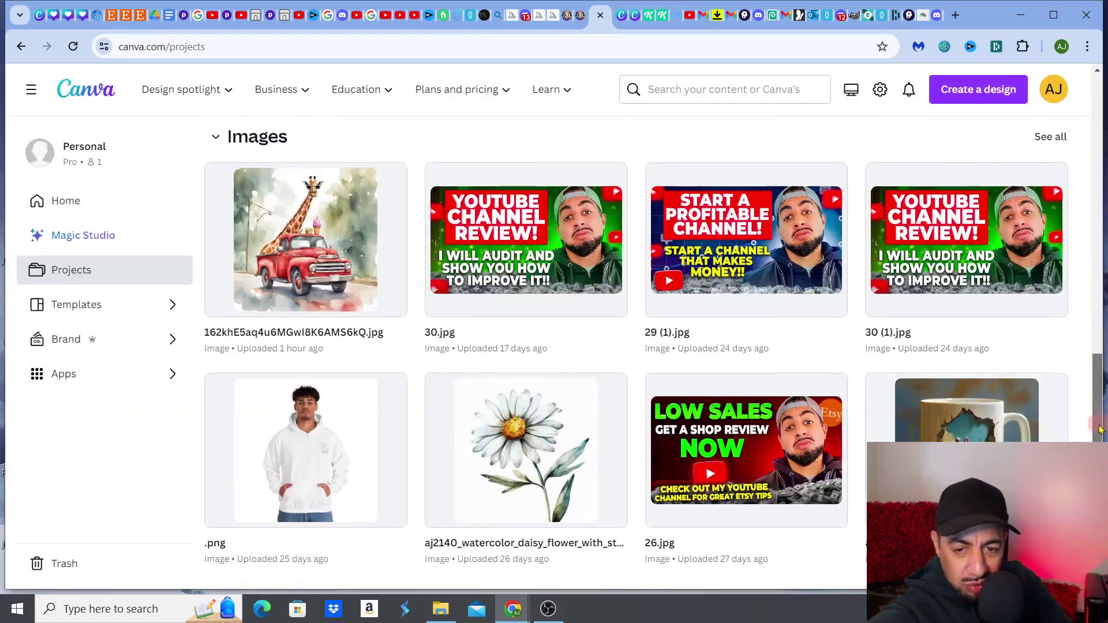
pyautogui.moveTo(1098, 403); pyautogui.dragTo(1098, 469)
pyautogui.click(664, 346)
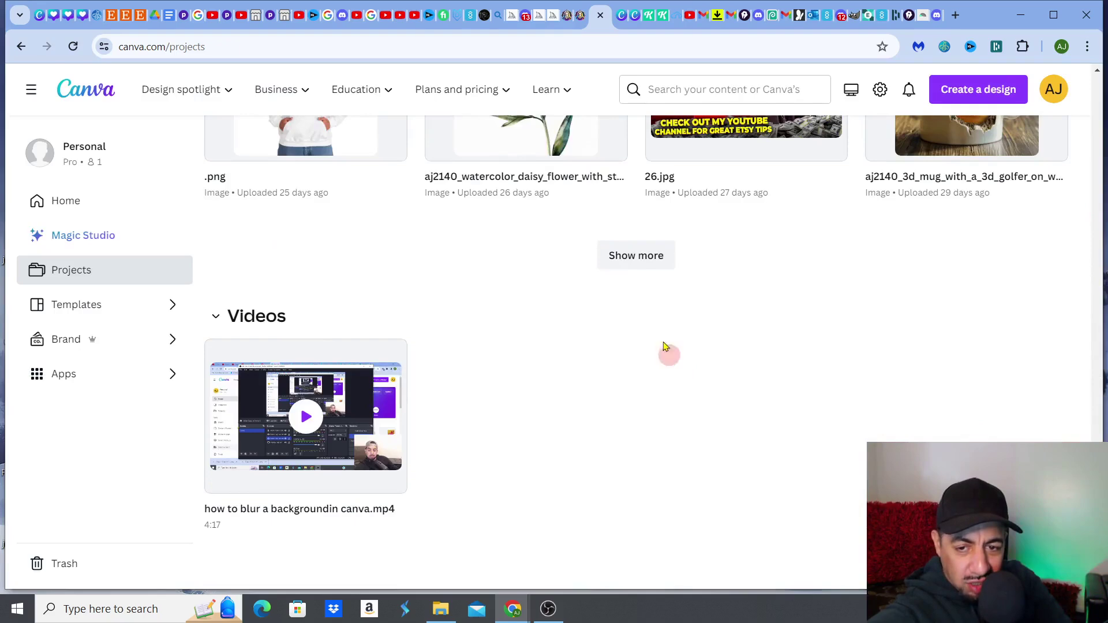
pyautogui.click(647, 273)
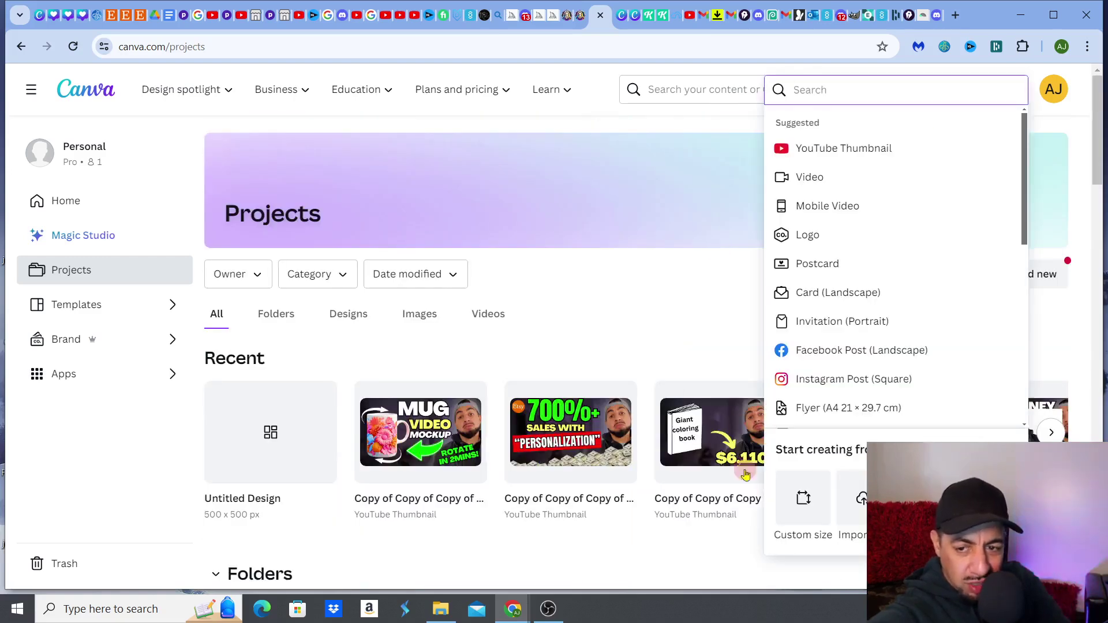
# Step: Create a blank 500 × 500 px design from the recent custom sizes
pyautogui.click(810, 498)
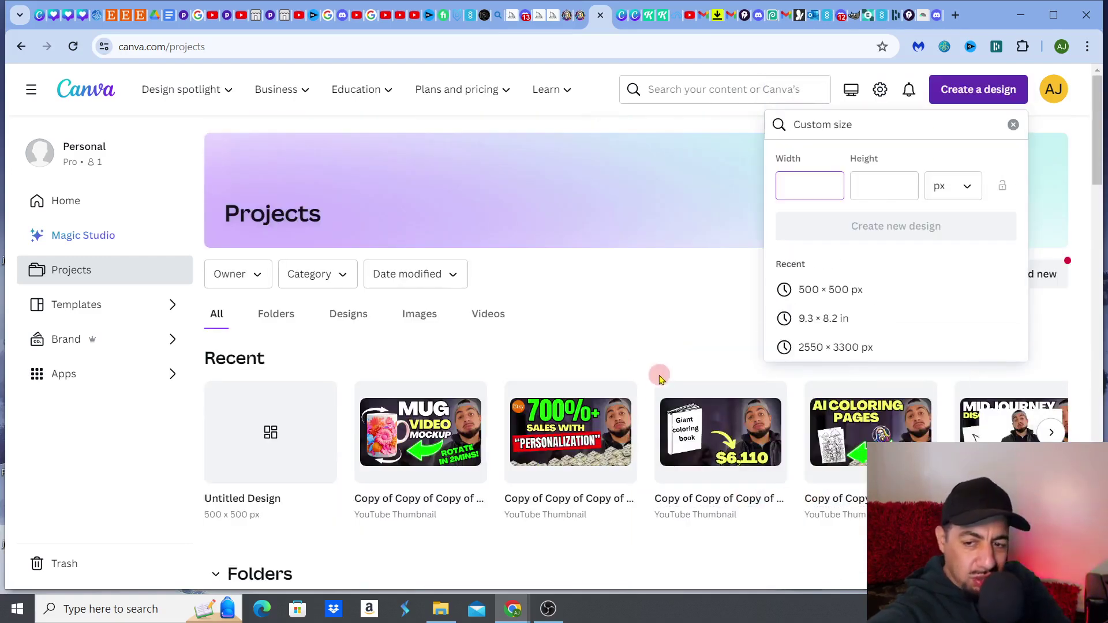
pyautogui.click(810, 318)
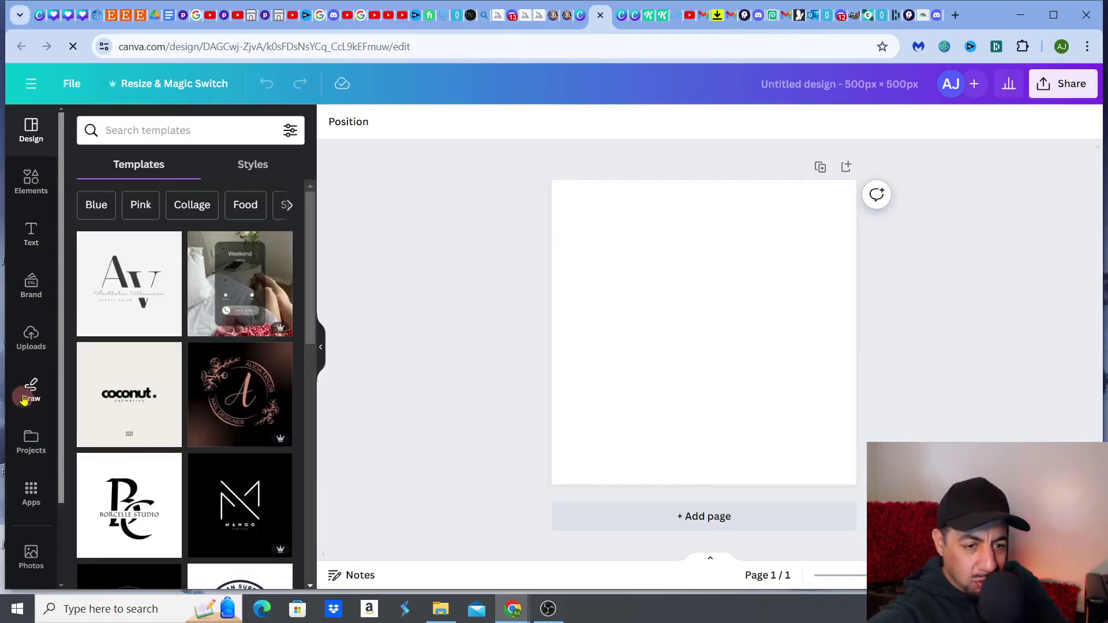
# Step: Place the uploaded daisy mug photo on the design and show its photo-editing effects
pyautogui.click(32, 341)
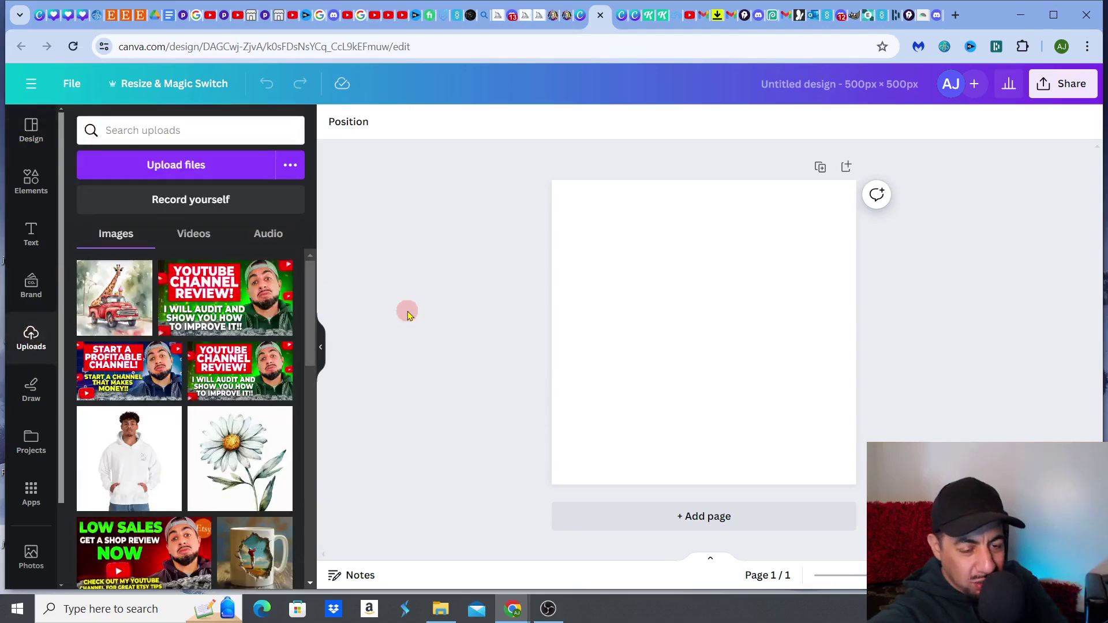
pyautogui.moveTo(310, 295); pyautogui.dragTo(315, 476)
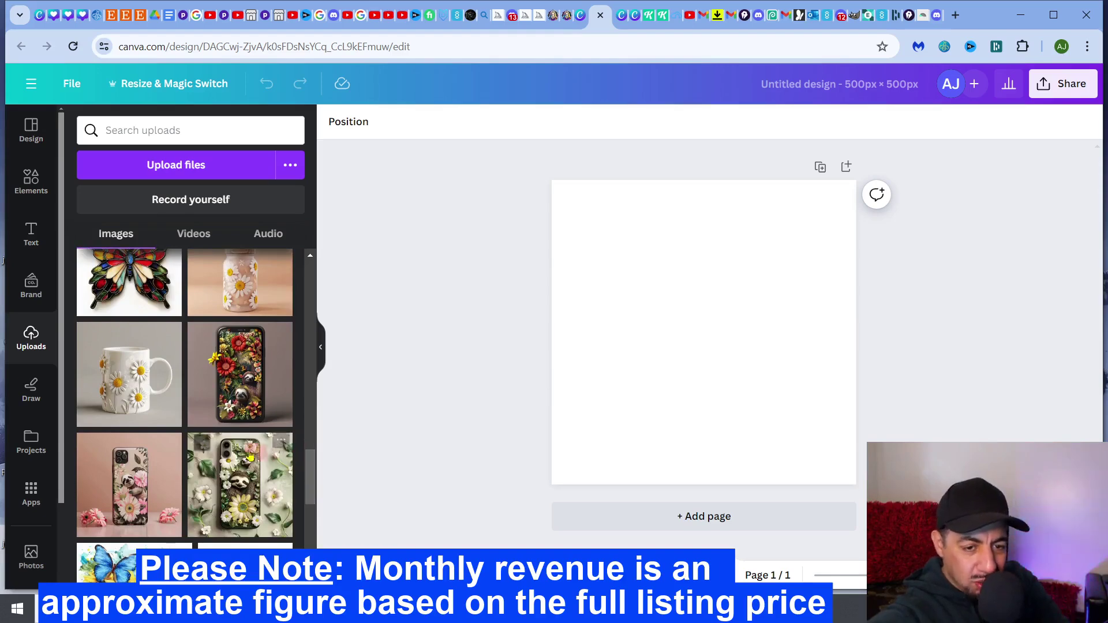
pyautogui.click(154, 406)
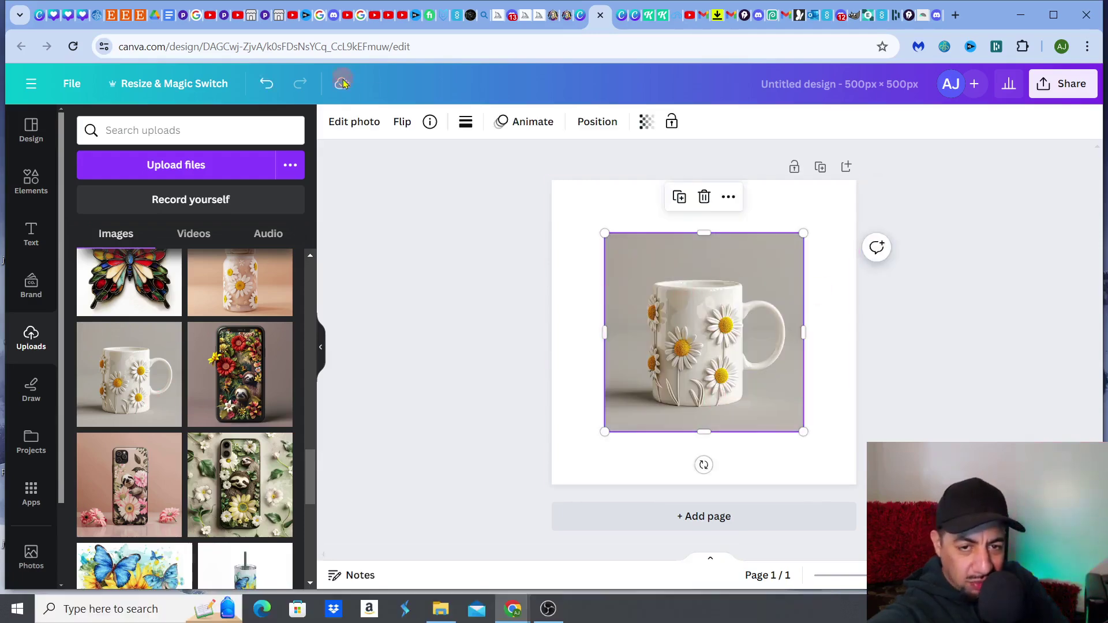
pyautogui.click(356, 126)
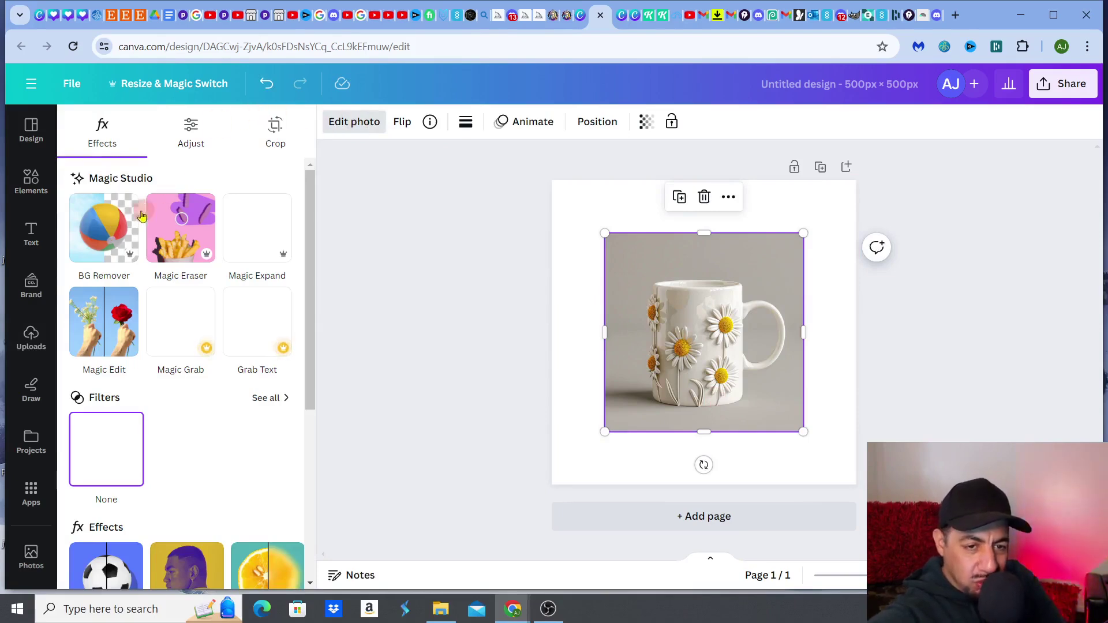
# Step: Cut the grey backdrop out of the daisy mug photo with BG Remover, then open Elements
pyautogui.click(540, 308)
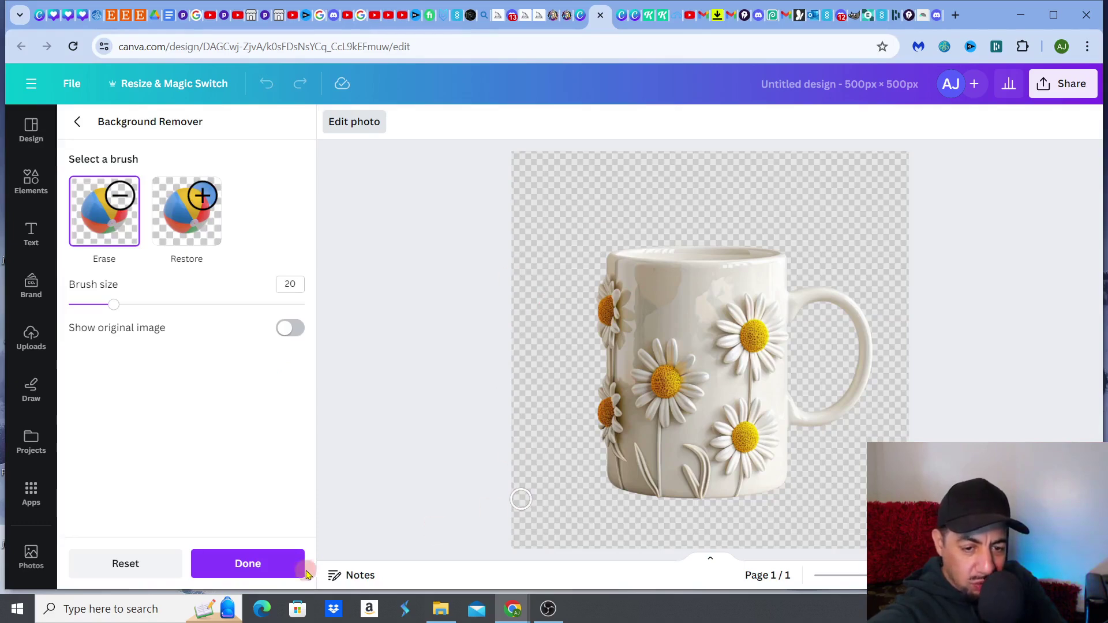
pyautogui.click(248, 564)
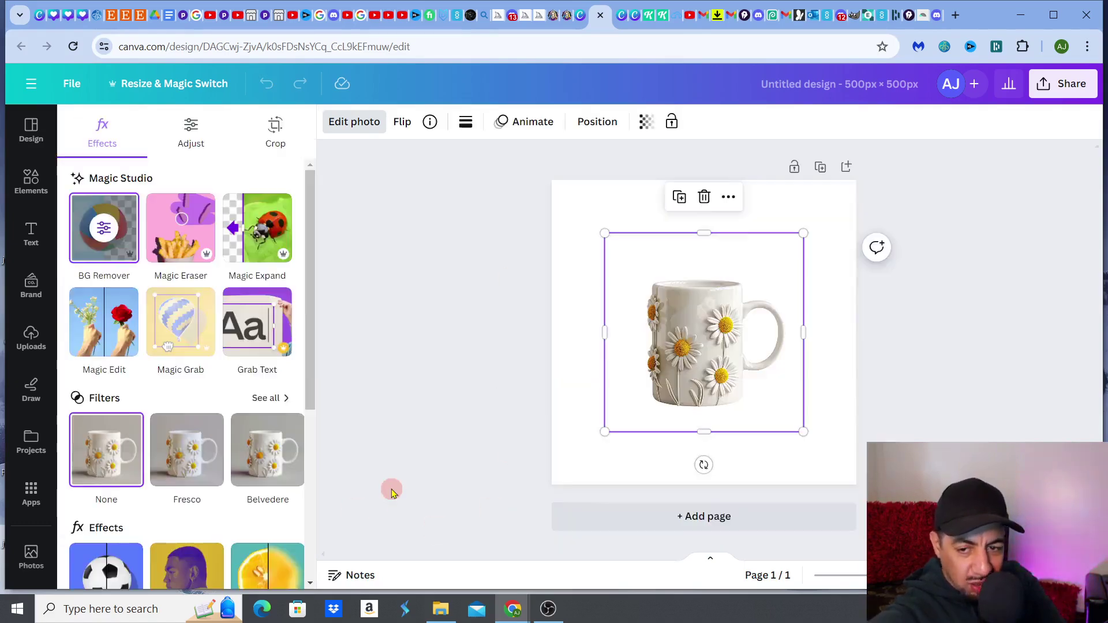
pyautogui.click(33, 185)
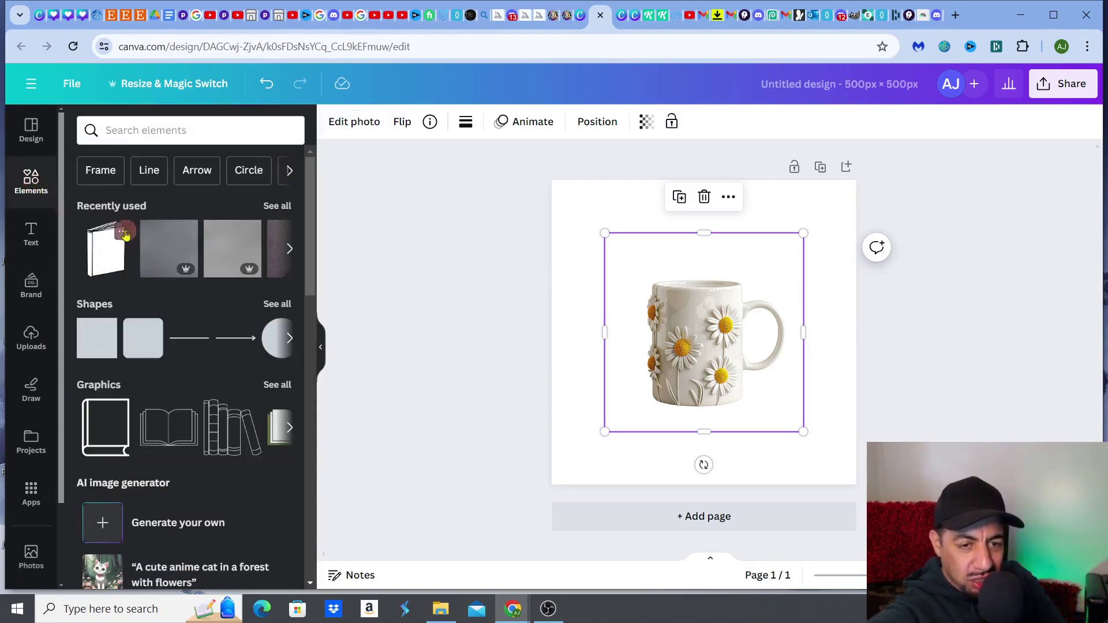
# Step: Search elements for 'kitchen background' and drop a kitchen countertop photo onto the page
pyautogui.moveTo(312, 238)
pyautogui.mouseDown()
pyautogui.moveTo(322, 355)
pyautogui.moveTo(310, 241)
pyautogui.mouseUp()
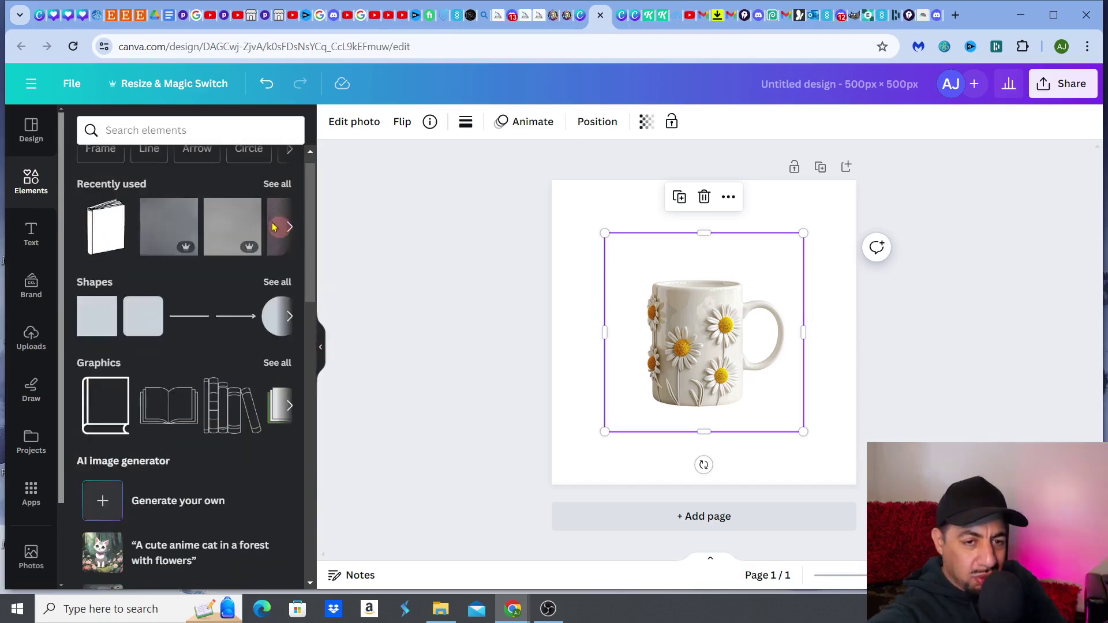
pyautogui.click(188, 124)
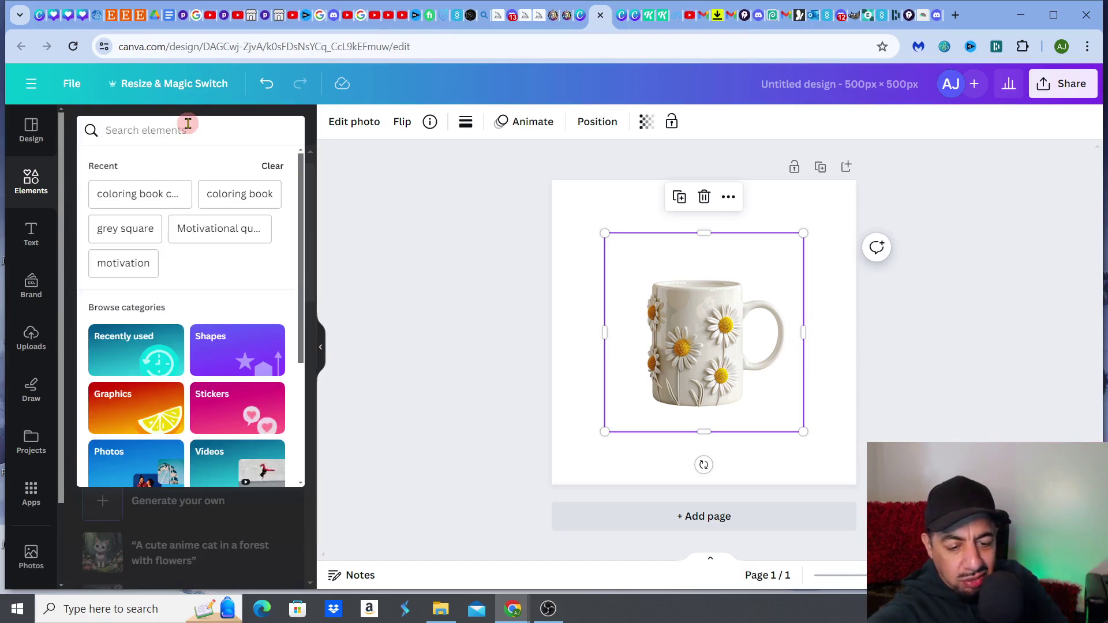
pyautogui.write('kitchen')
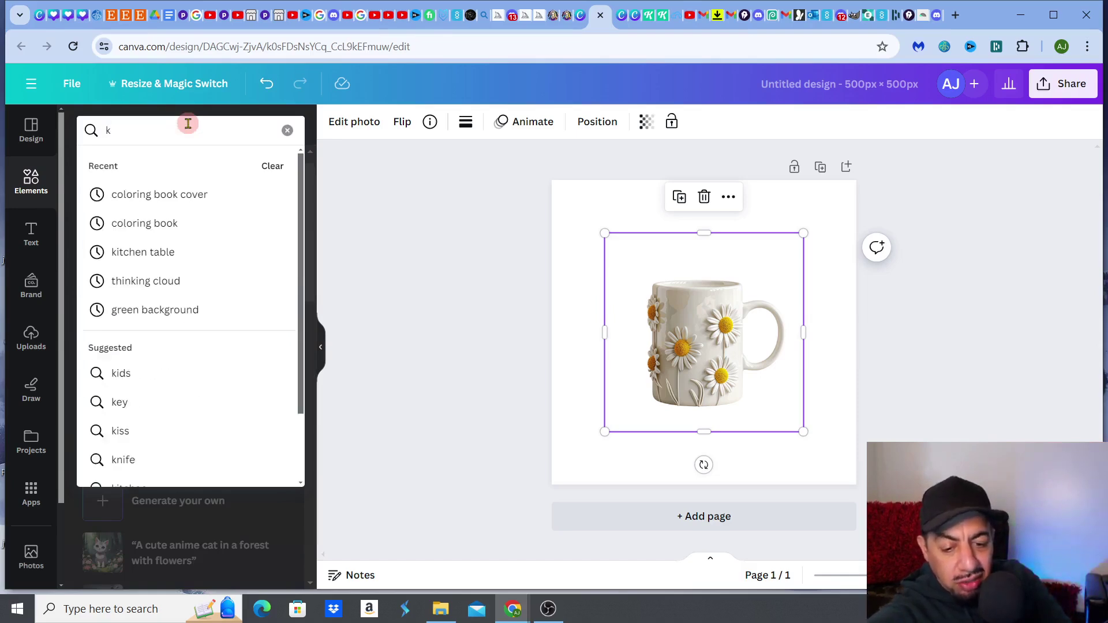
pyautogui.click(203, 222)
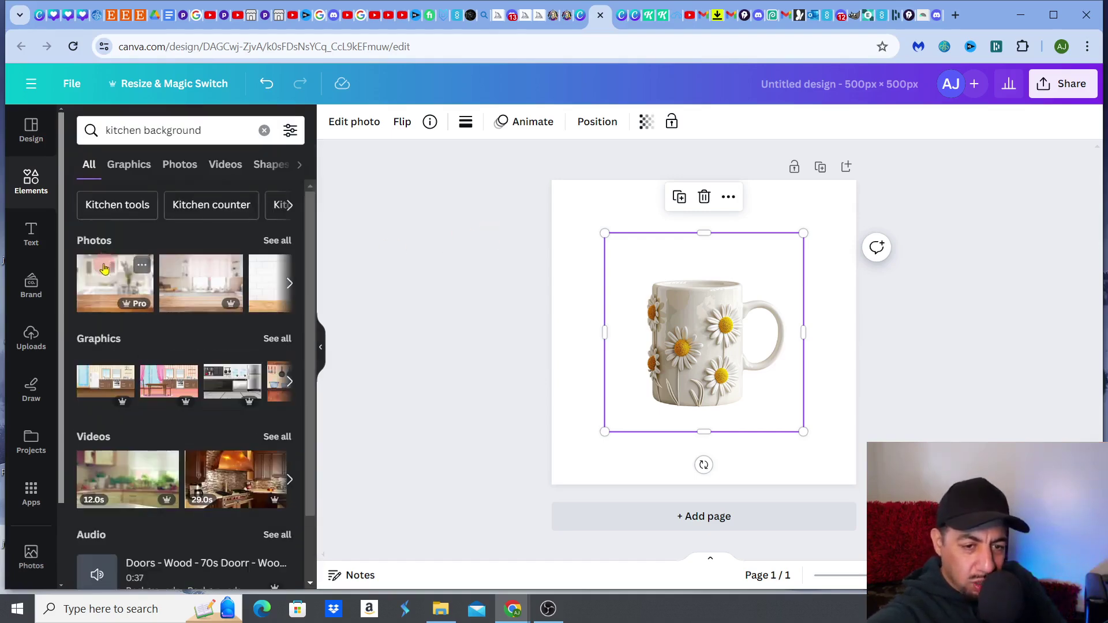
pyautogui.moveTo(123, 271); pyautogui.dragTo(668, 336)
pyautogui.rightClick(667, 337)
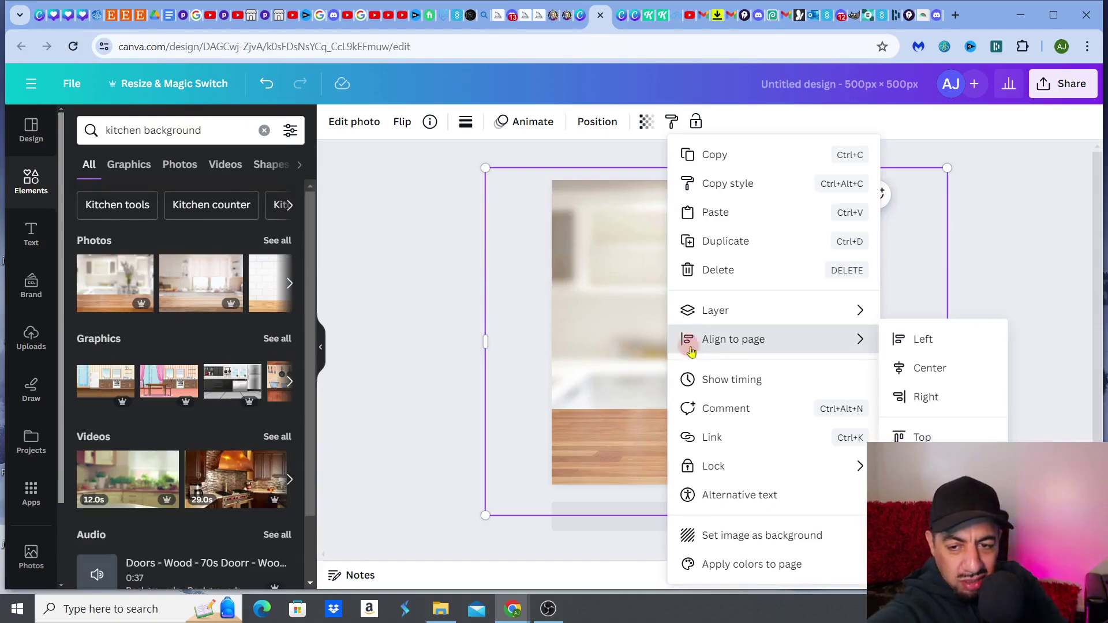
# Step: Make the kitchen photo the background and enlarge the mug to about 415 px on the counter
pyautogui.click(762, 535)
pyautogui.click(793, 421)
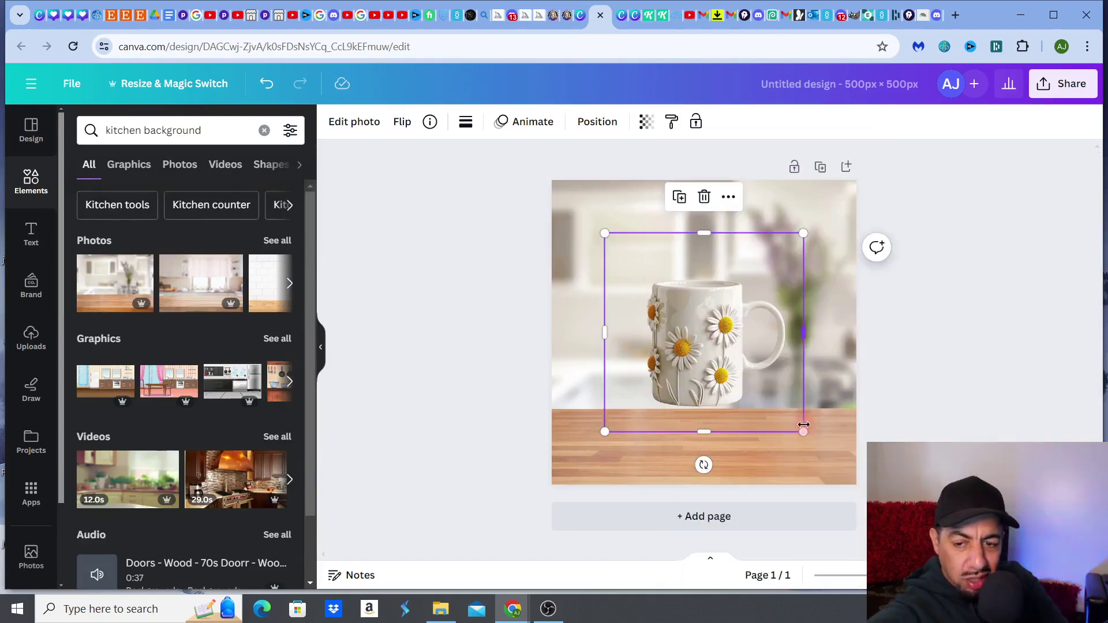
pyautogui.moveTo(807, 433); pyautogui.dragTo(845, 472)
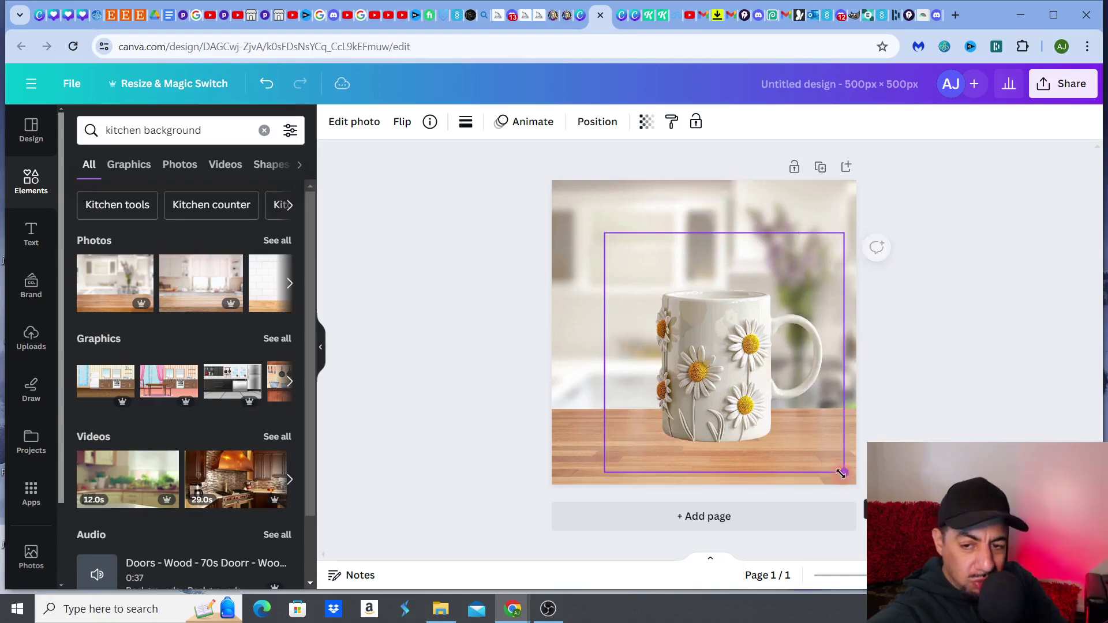
pyautogui.moveTo(746, 369); pyautogui.dragTo(720, 381)
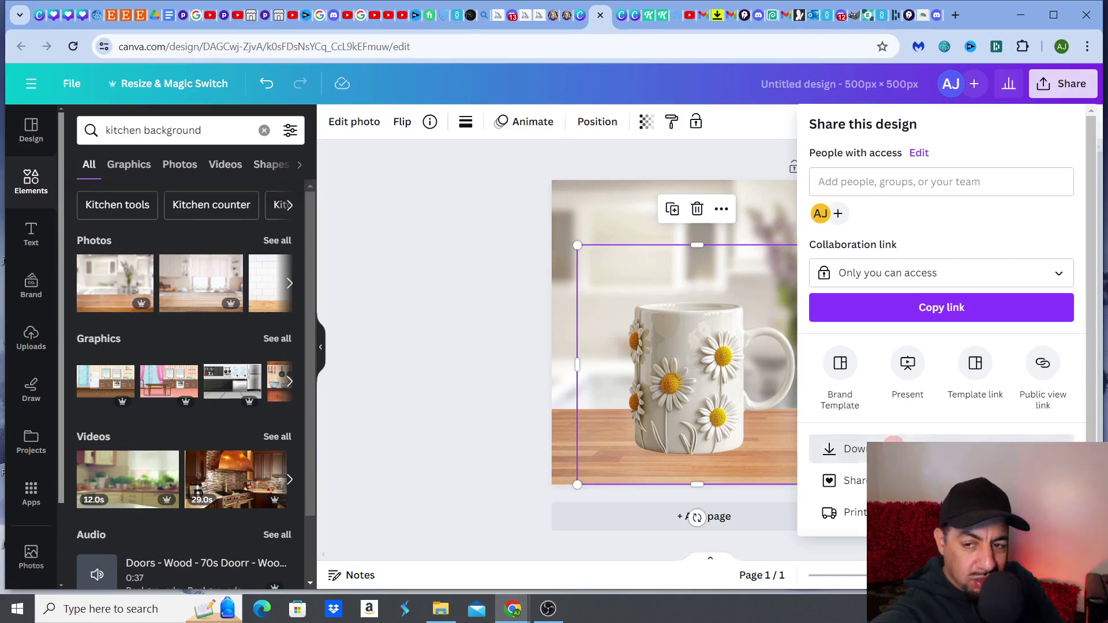
# Step: Check the PNG file type in the download settings, then close the panel
pyautogui.click(894, 444)
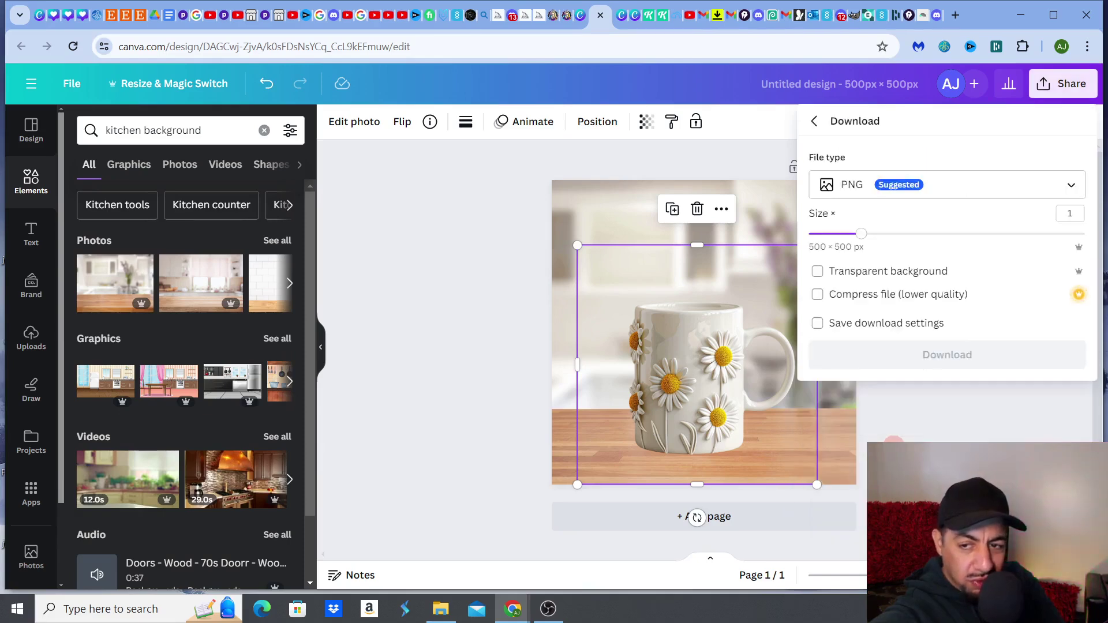
pyautogui.click(864, 189)
pyautogui.click(862, 183)
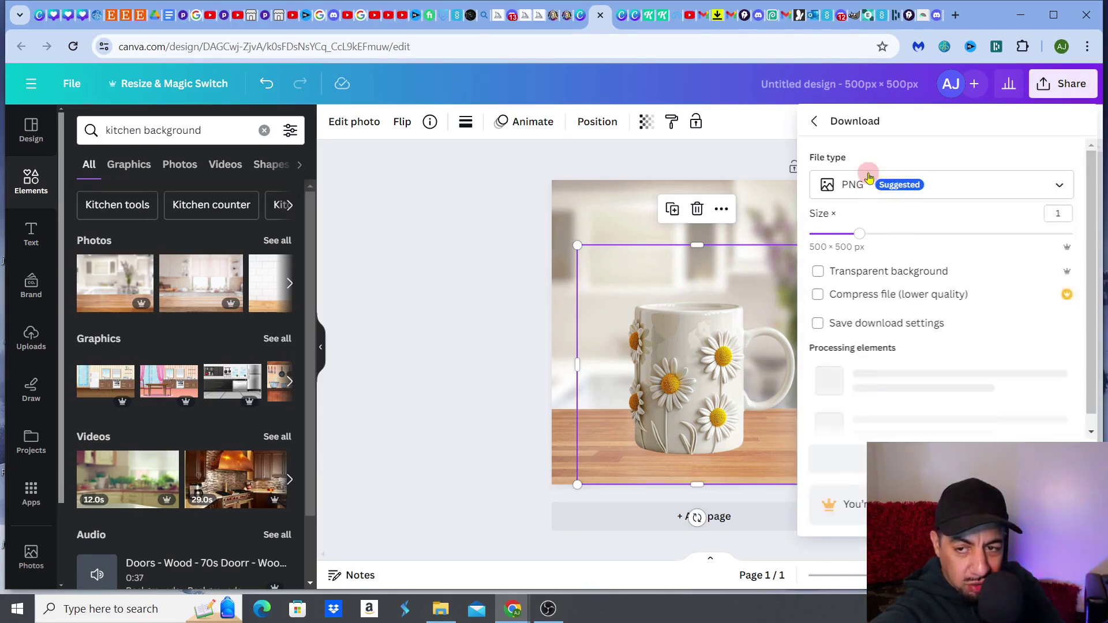
pyautogui.click(868, 183)
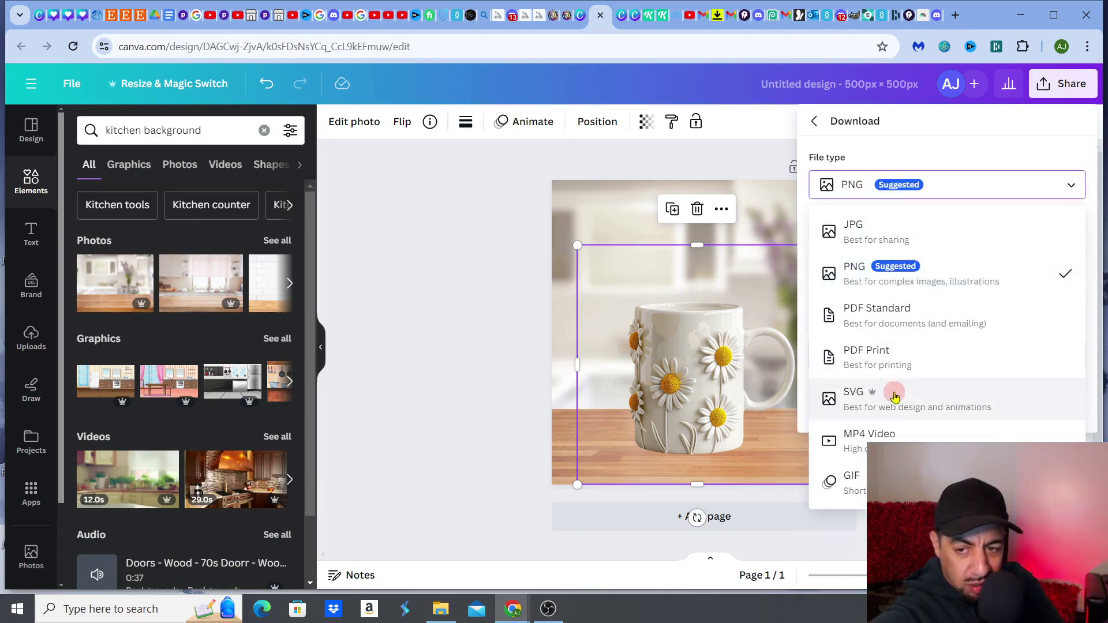
pyautogui.click(423, 350)
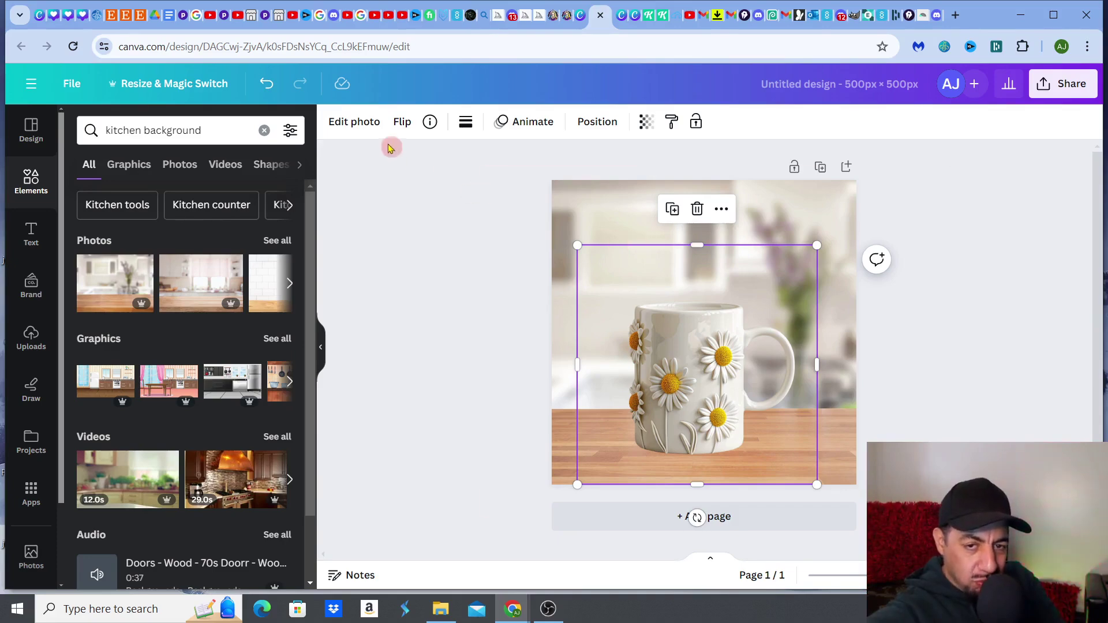
# Step: Reopen the mug's Background Remover, set the erase brush size to 36, then switch to Kittl
pyautogui.click(366, 127)
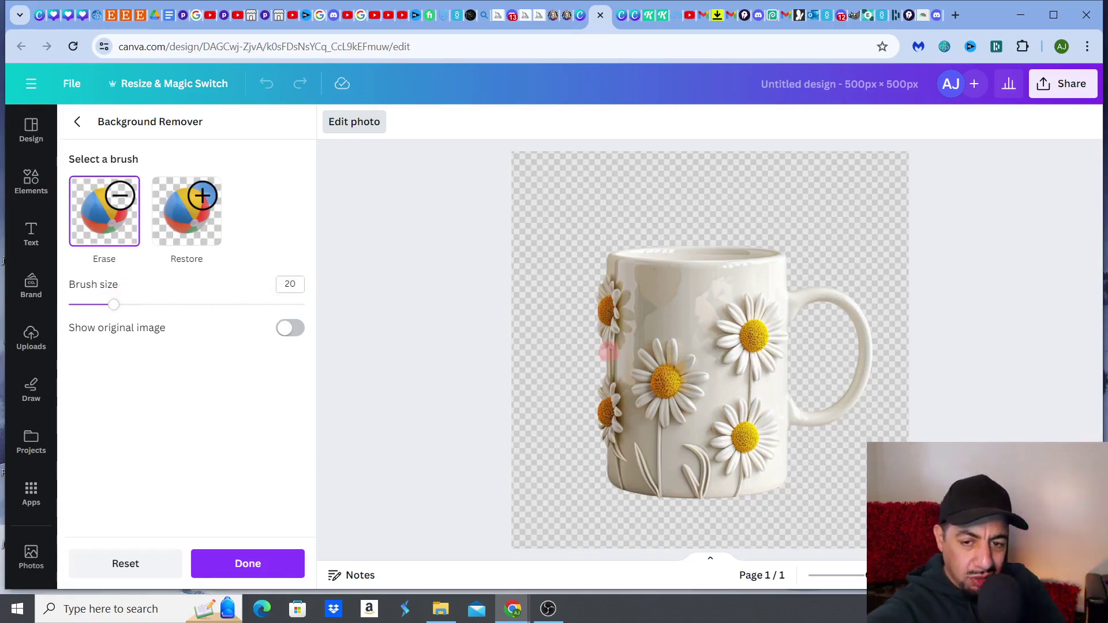
pyautogui.press('Right')
pyautogui.press('Right')
pyautogui.press('Right')
pyautogui.press('Right')
pyautogui.press('Right')
pyautogui.press('Right')
pyautogui.press('Right')
pyautogui.press('Right')
pyautogui.press('Right')
pyautogui.press('Right')
pyautogui.press('Right')
pyautogui.press('Right')
pyautogui.press('Right')
pyautogui.press('Right')
pyautogui.press('Right')
pyautogui.press('Right')
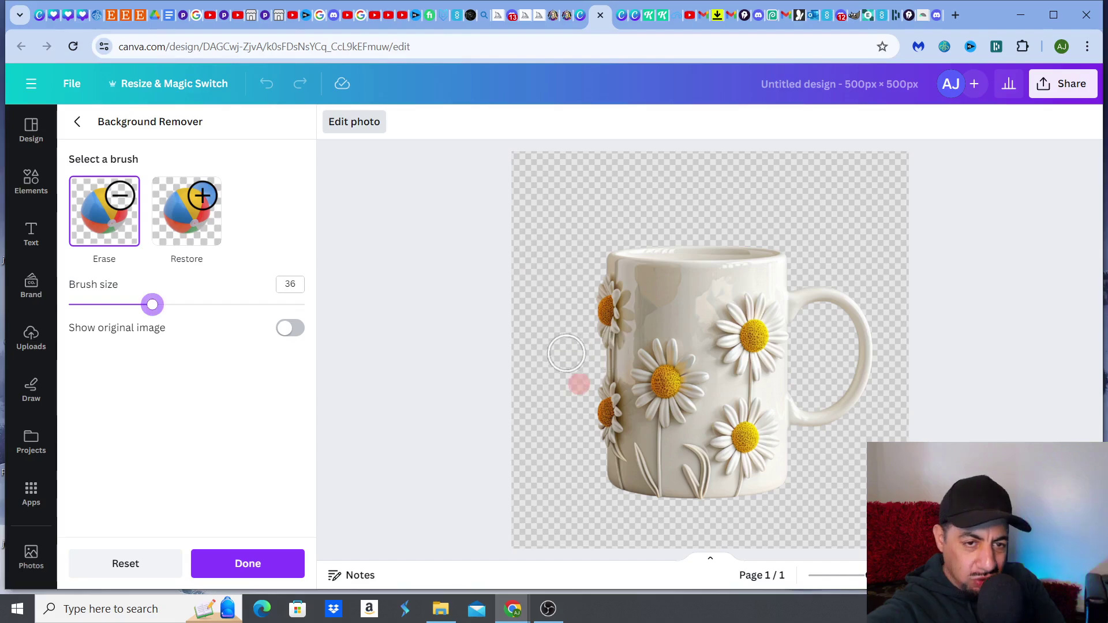
pyautogui.click(459, 209)
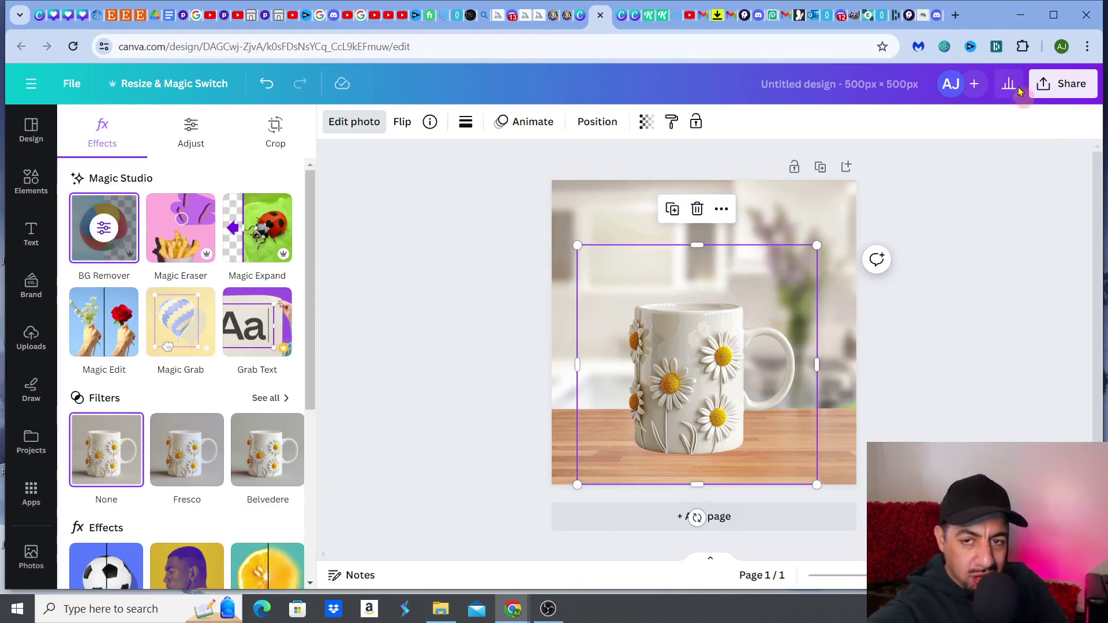
pyautogui.click(649, 18)
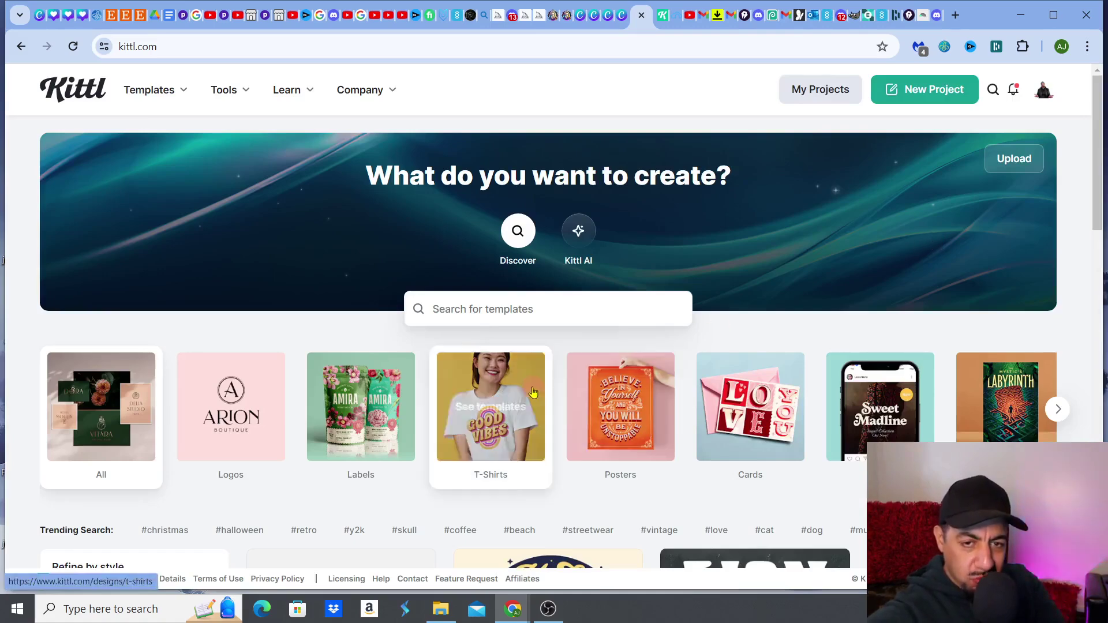
# Step: From Kittl's Tools dropdown, open AI Image Upscaler in a new browser tab
pyautogui.click(245, 92)
pyautogui.click(245, 92)
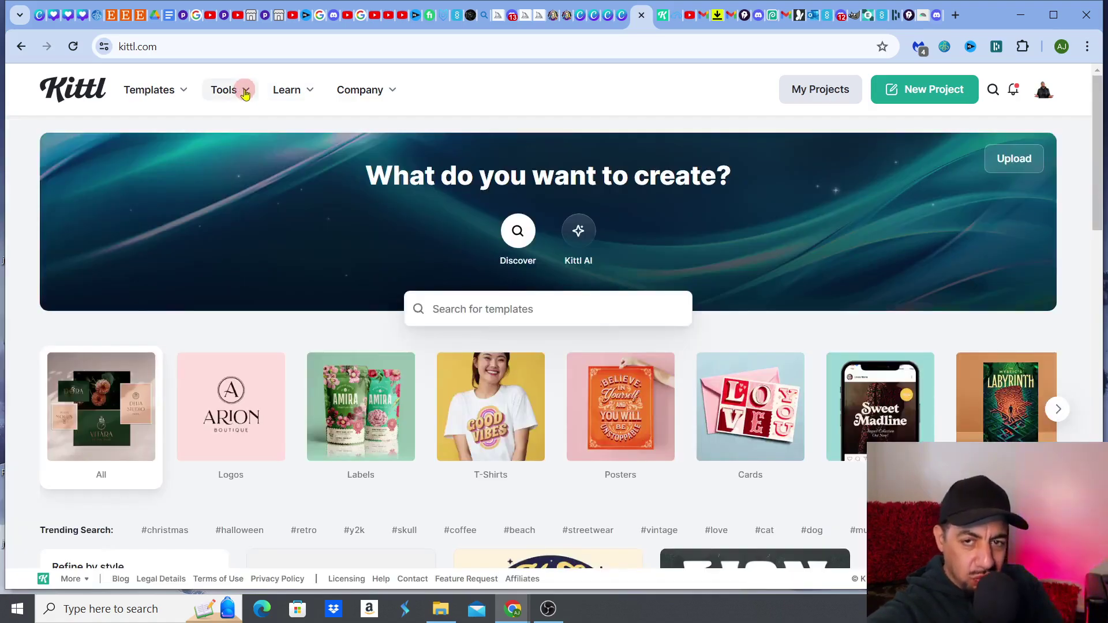
pyautogui.click(245, 92)
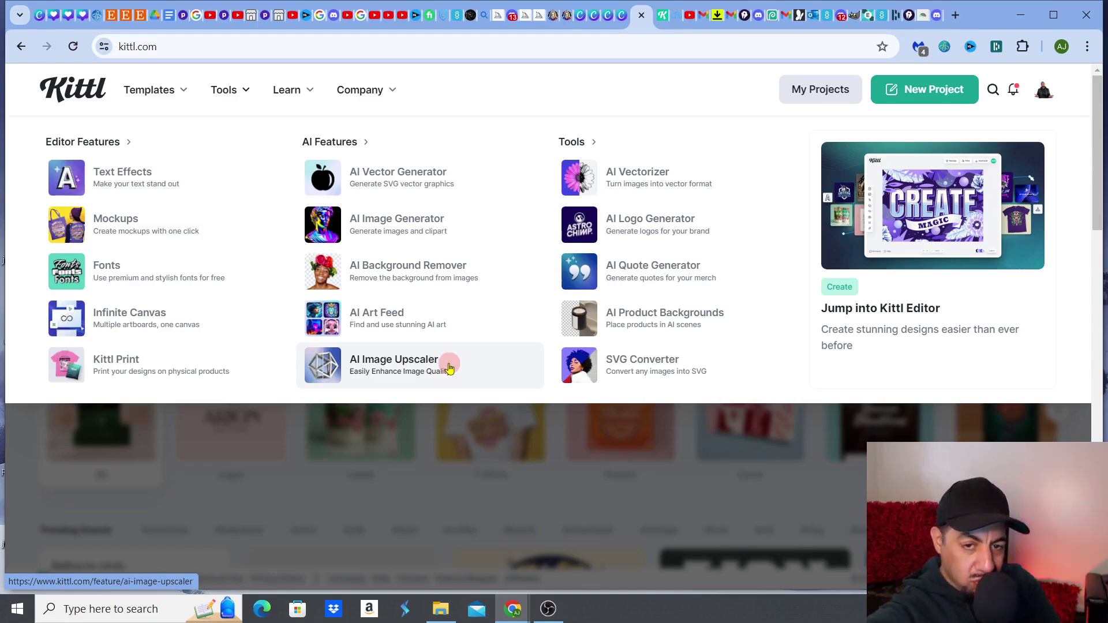
pyautogui.middleClick(684, 203)
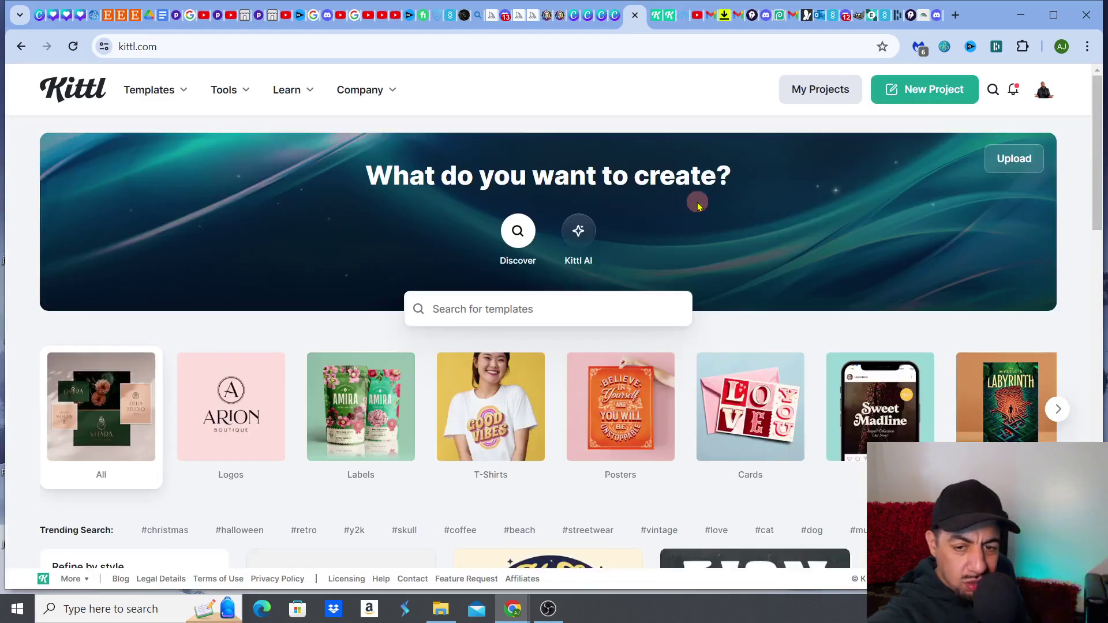
# Step: Create a new Kittl project with a Standard 1200 × 1200 px artboard at 300 DPI
pyautogui.scroll(-5, 1099, 152)
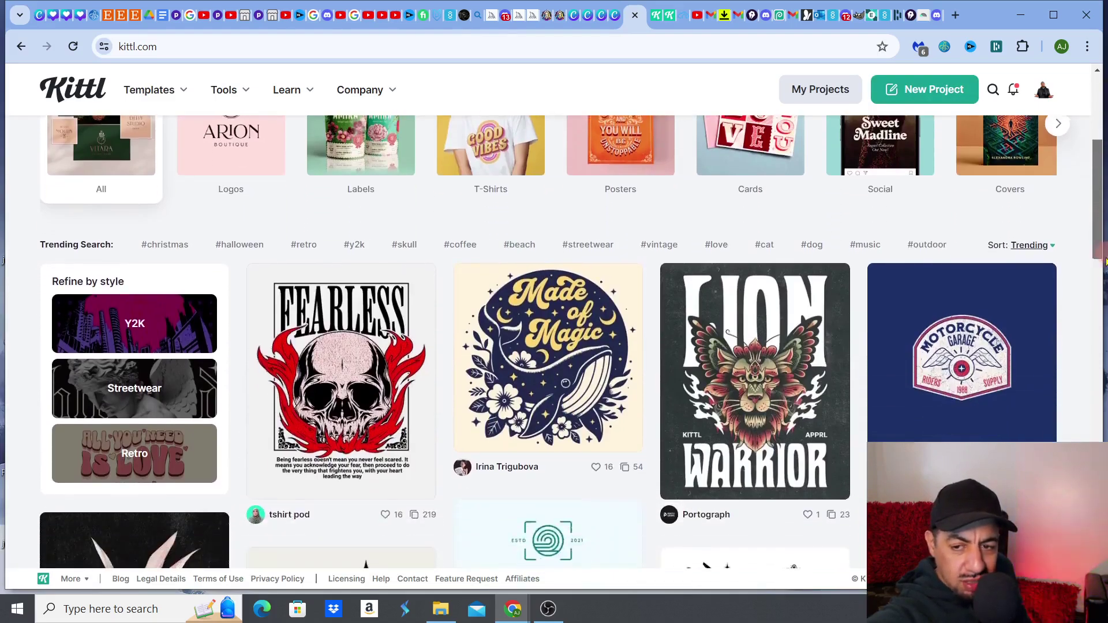
pyautogui.moveTo(1102, 231); pyautogui.dragTo(1102, 180)
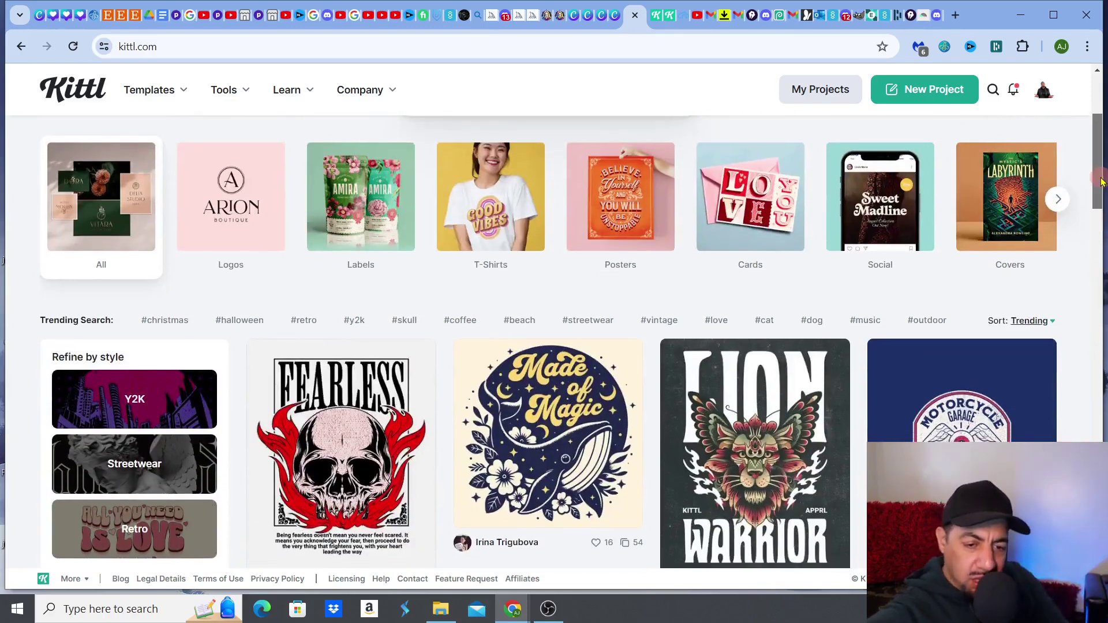
pyautogui.moveTo(1101, 180); pyautogui.dragTo(1094, 148)
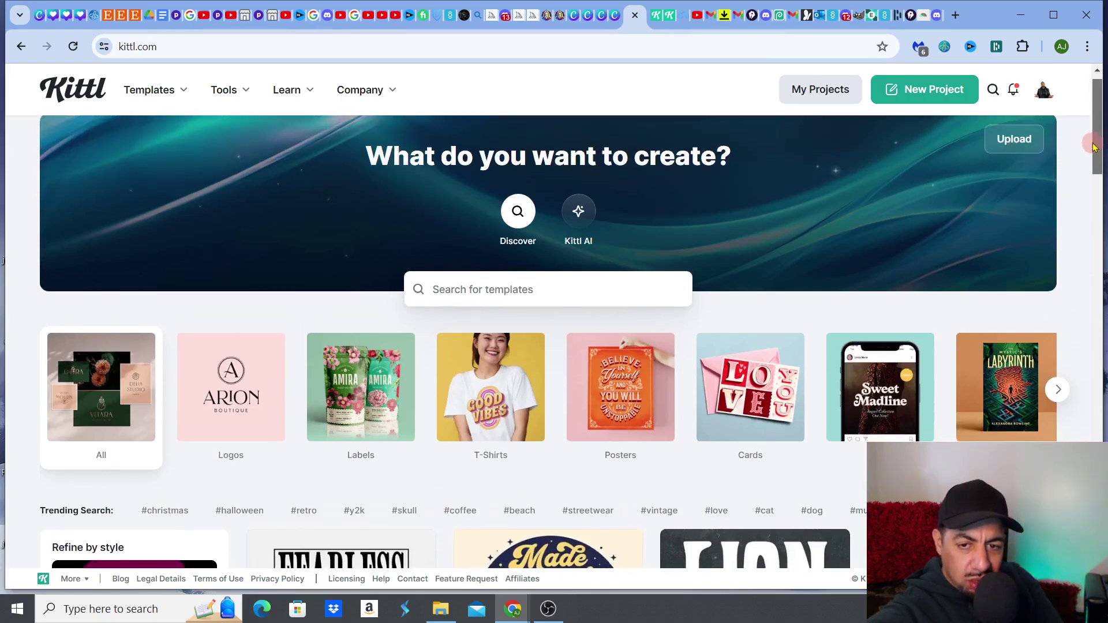
pyautogui.click(580, 219)
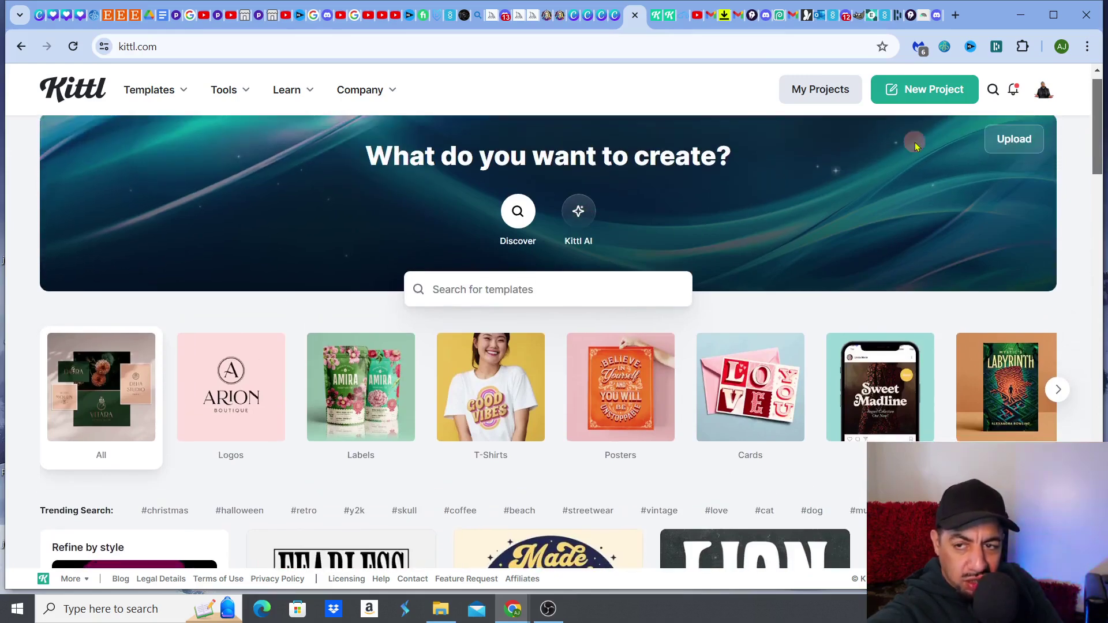
pyautogui.click(920, 99)
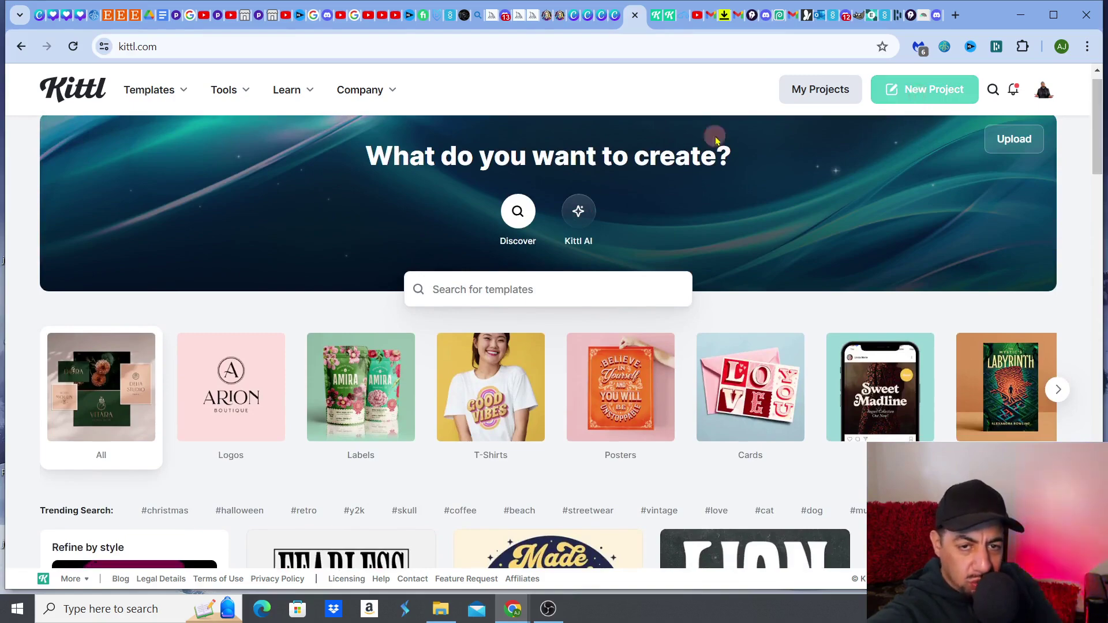
pyautogui.click(897, 92)
pyautogui.click(623, 250)
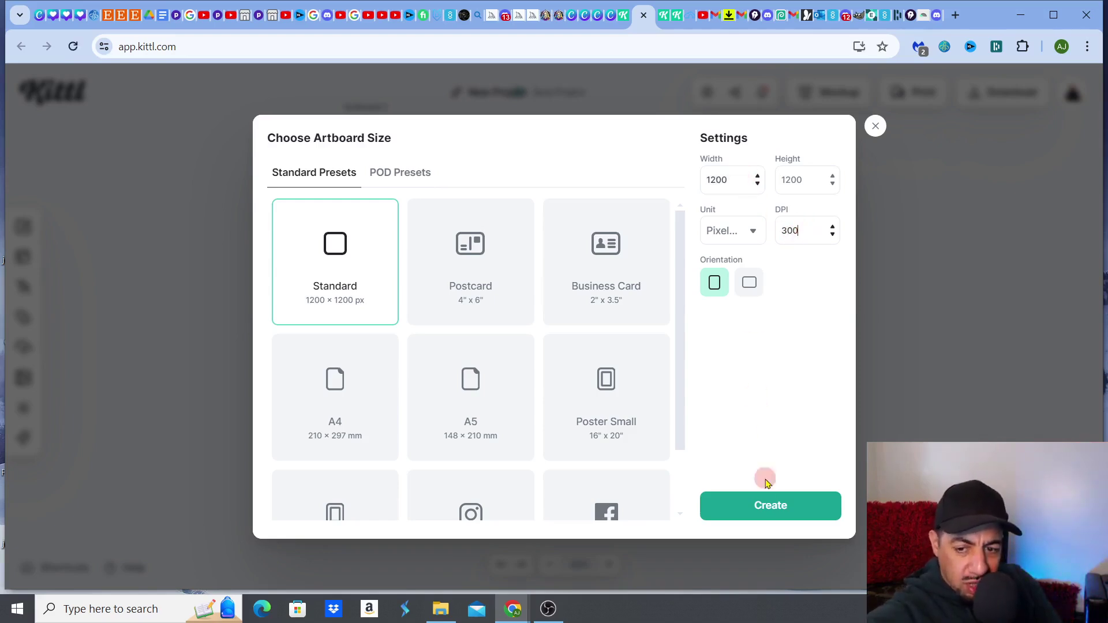
pyautogui.click(766, 508)
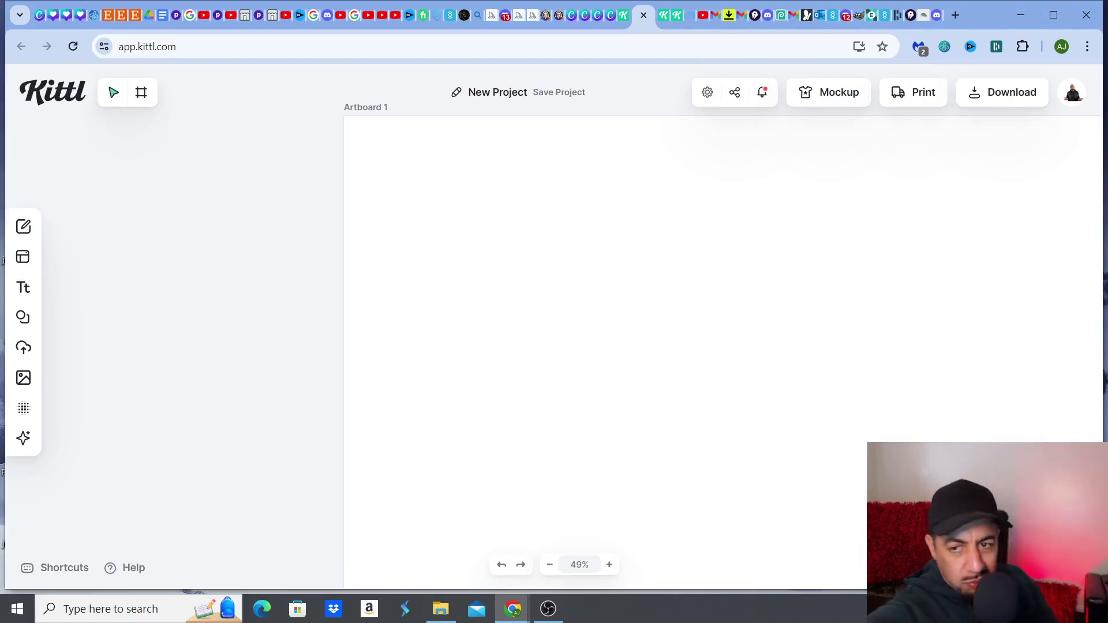
# Step: Upload the 3D golfer mug image from the Downloads folder into Kittl's Uploads
pyautogui.click(23, 348)
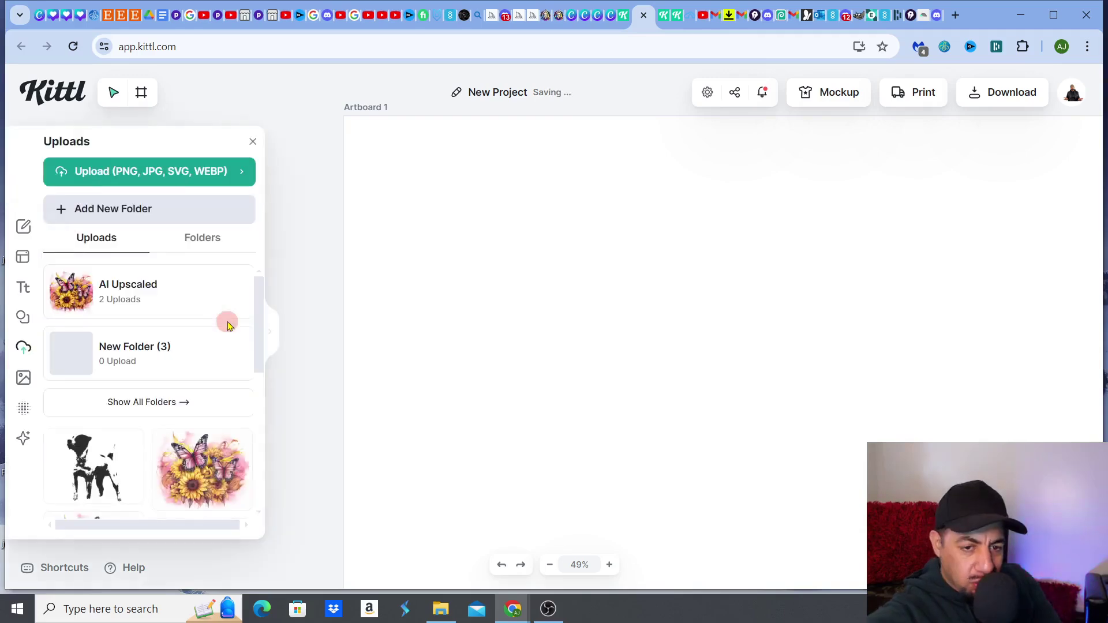
pyautogui.moveTo(260, 315); pyautogui.dragTo(267, 413)
pyautogui.click(132, 176)
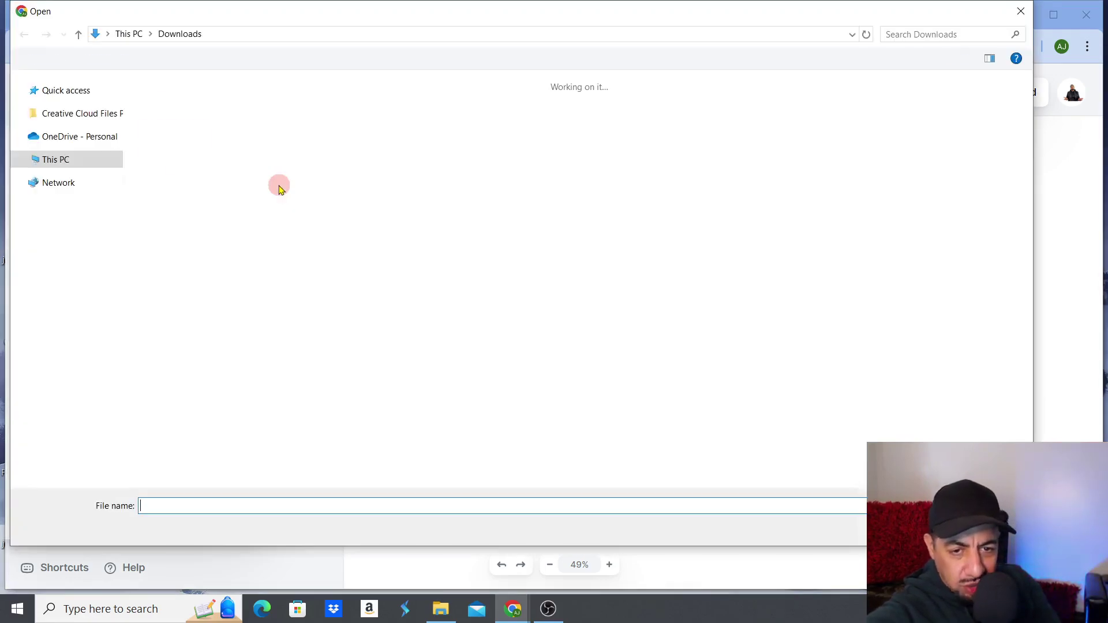
pyautogui.moveTo(1025, 154); pyautogui.dragTo(1039, 312)
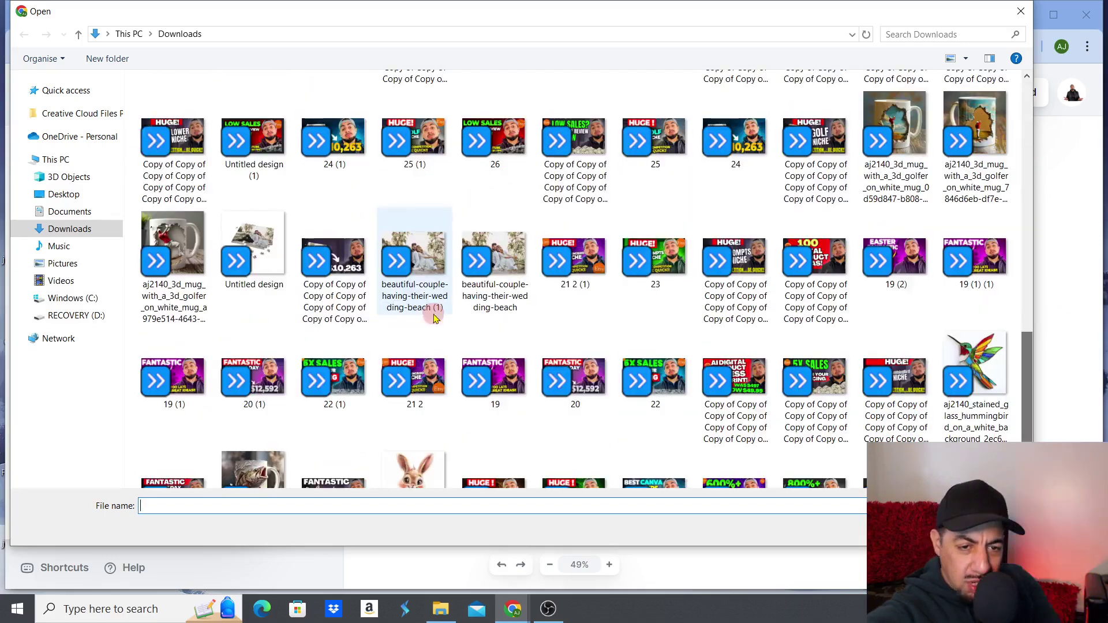
pyautogui.click(171, 234)
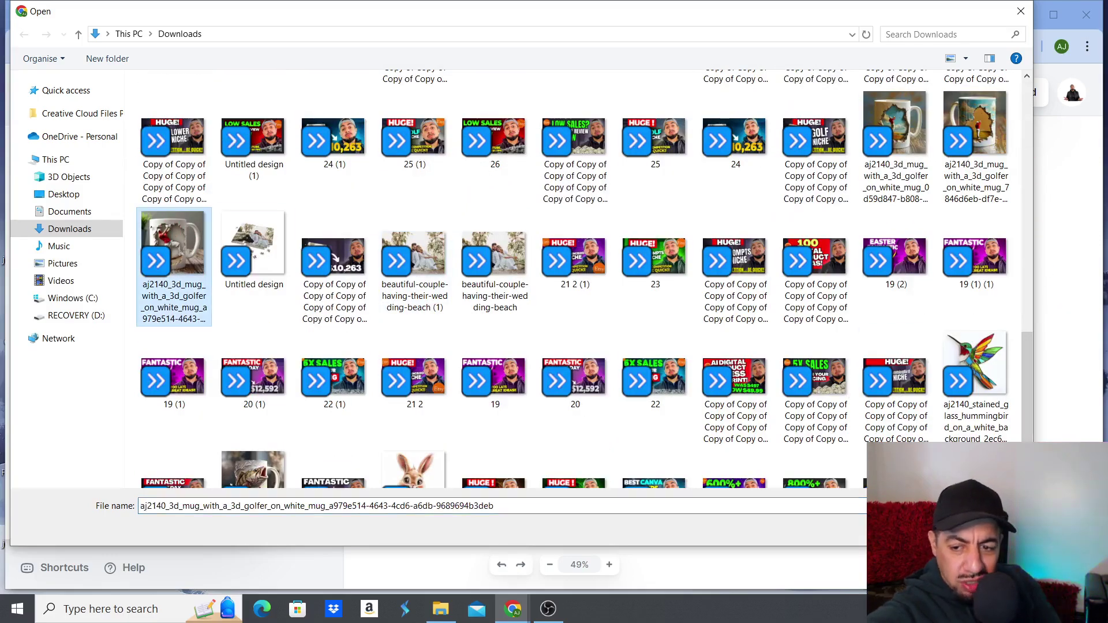
pyautogui.doubleClick(173, 239)
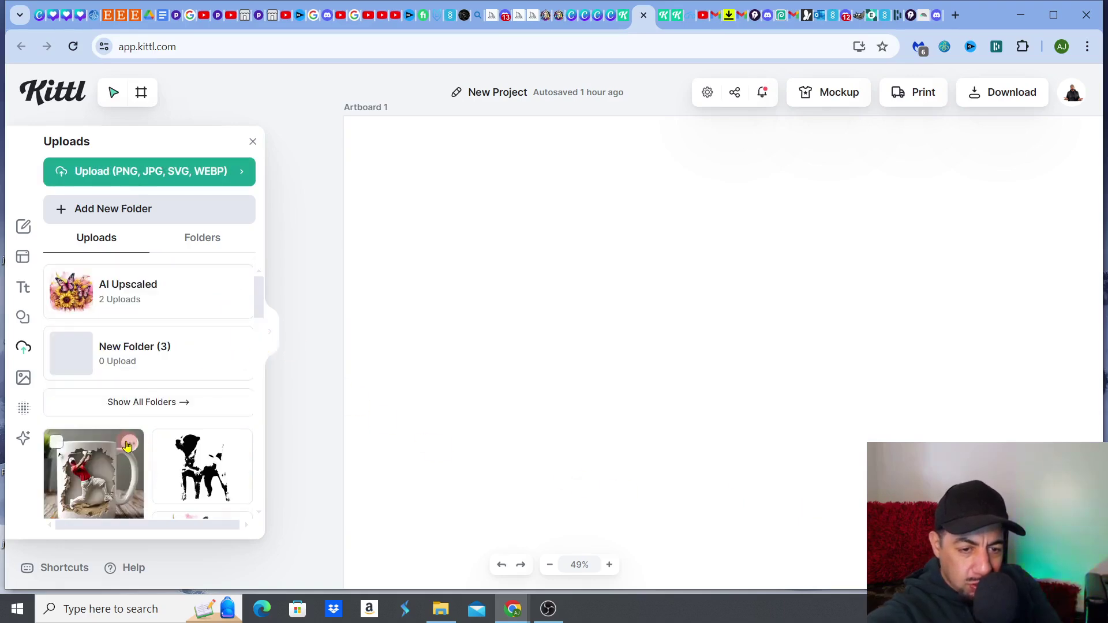
# Step: Place the golfer mug on the artboard, enlarge and reposition it, then remove its background with AI
pyautogui.moveTo(93, 455); pyautogui.dragTo(535, 371)
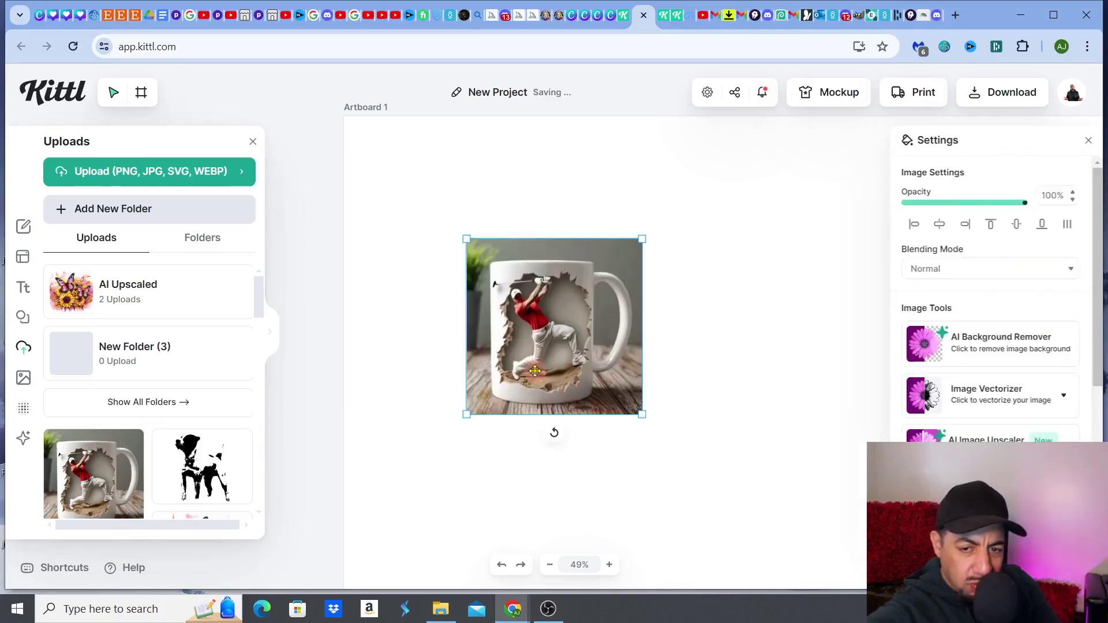
pyautogui.moveTo(646, 234); pyautogui.dragTo(786, 140)
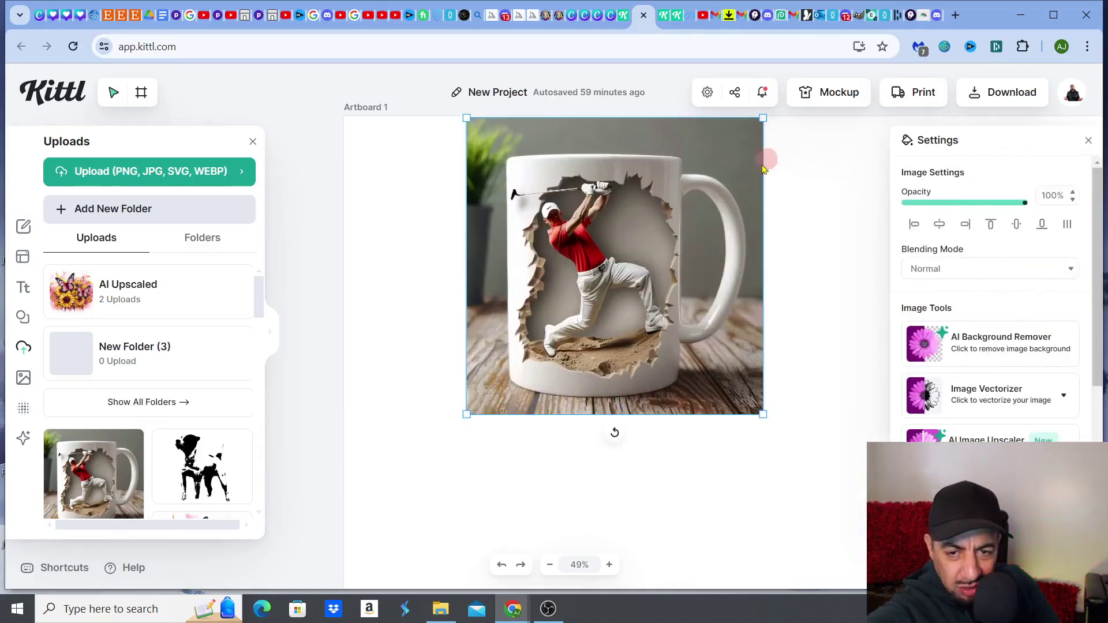
pyautogui.moveTo(465, 416); pyautogui.dragTo(390, 476)
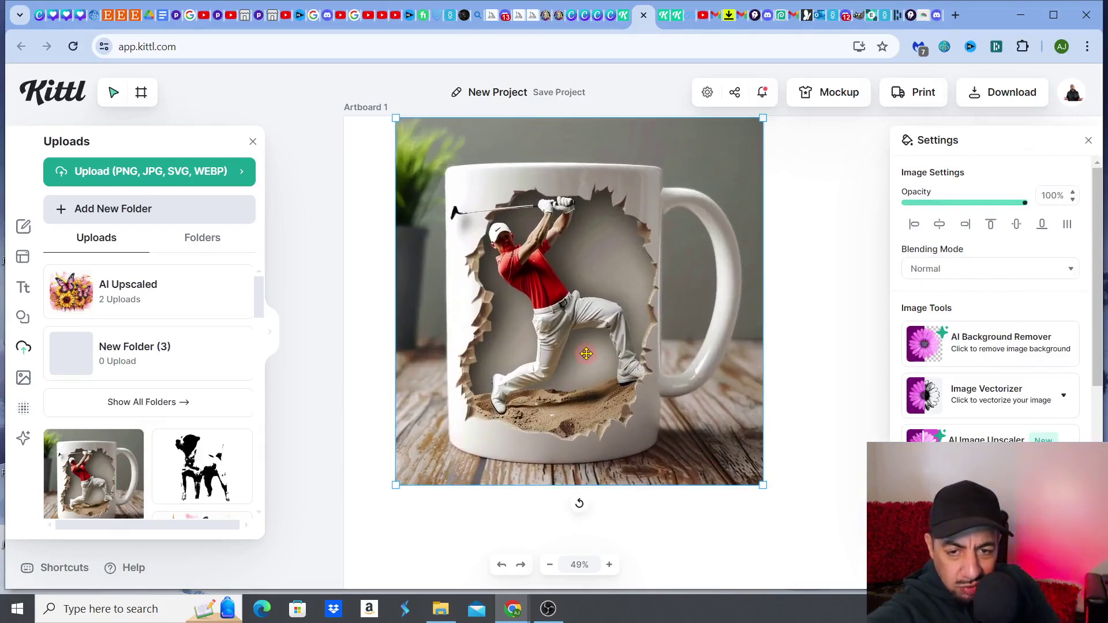
pyautogui.moveTo(670, 330); pyautogui.dragTo(680, 362)
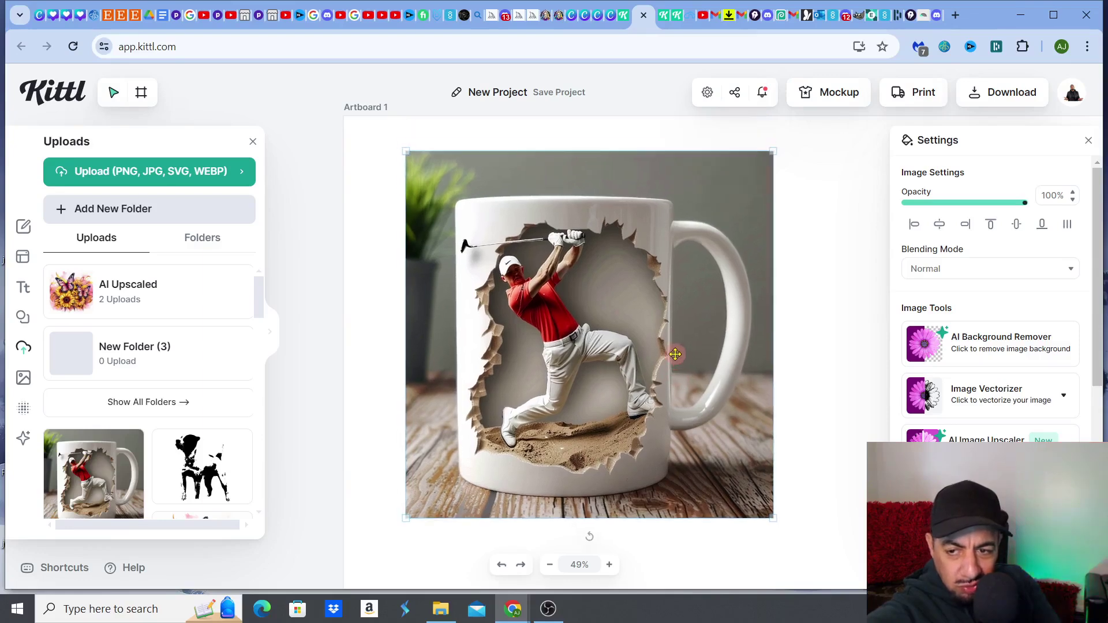
pyautogui.click(1031, 336)
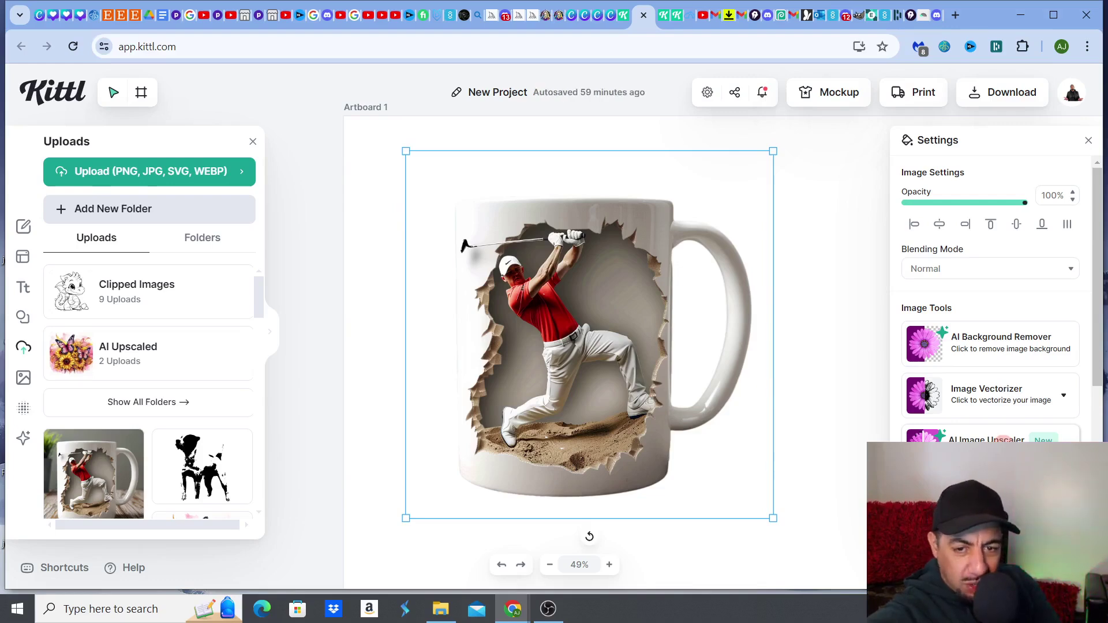
# Step: Deselect the mug, open Kittl's mockup view, and search the mockups for 'mug'
pyautogui.click(333, 195)
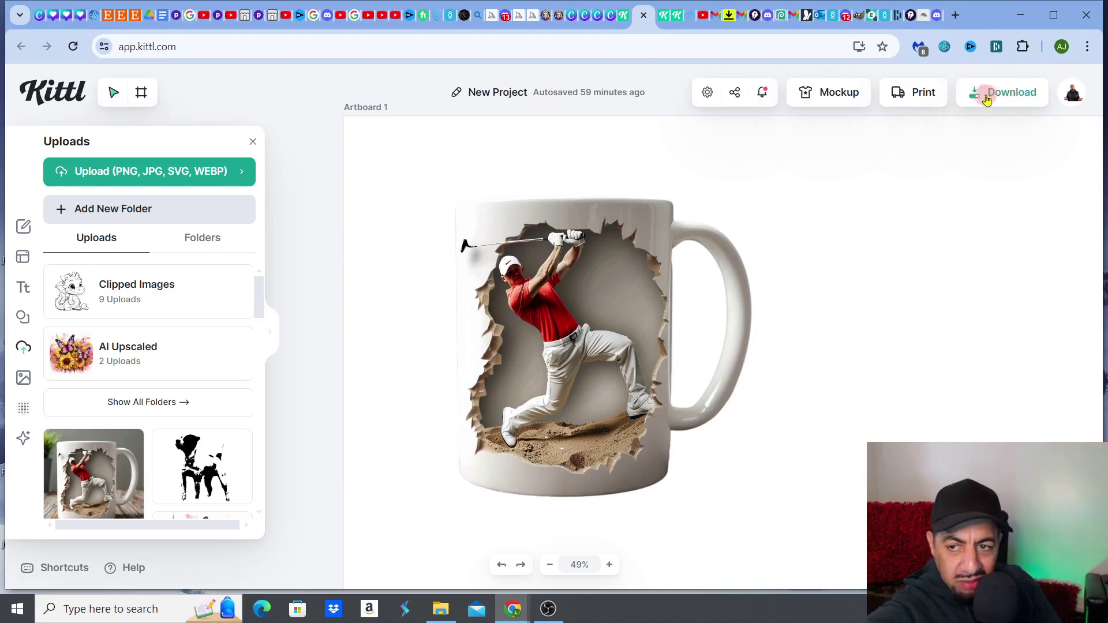
pyautogui.click(829, 98)
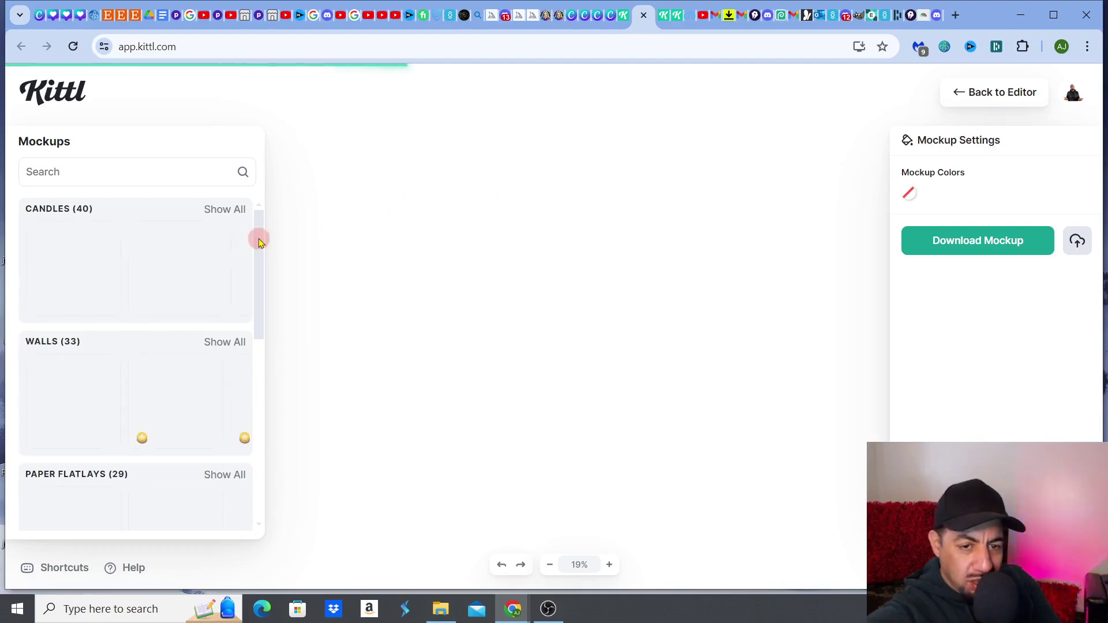
pyautogui.scroll(-2, 259, 239)
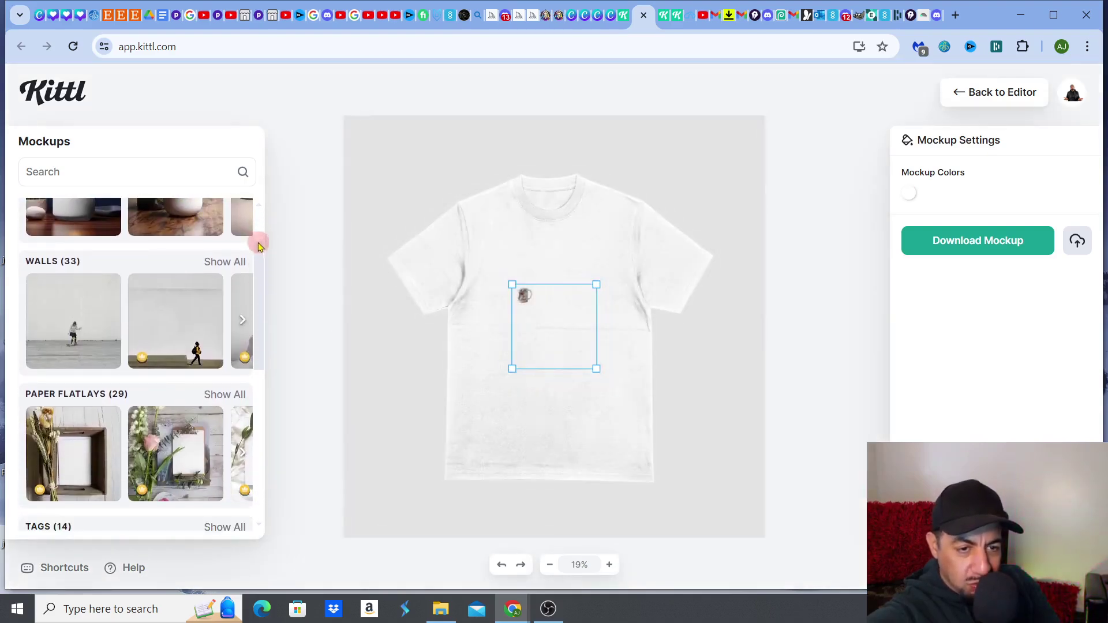
pyautogui.scroll(1, 150, 198)
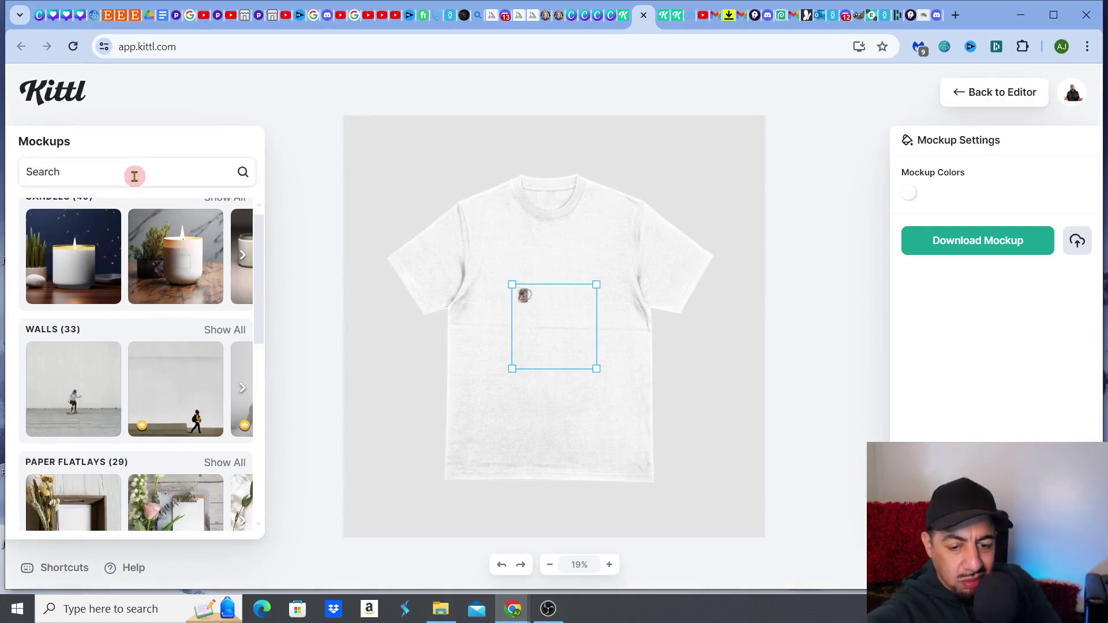
pyautogui.write('mug')
pyautogui.press('Return')
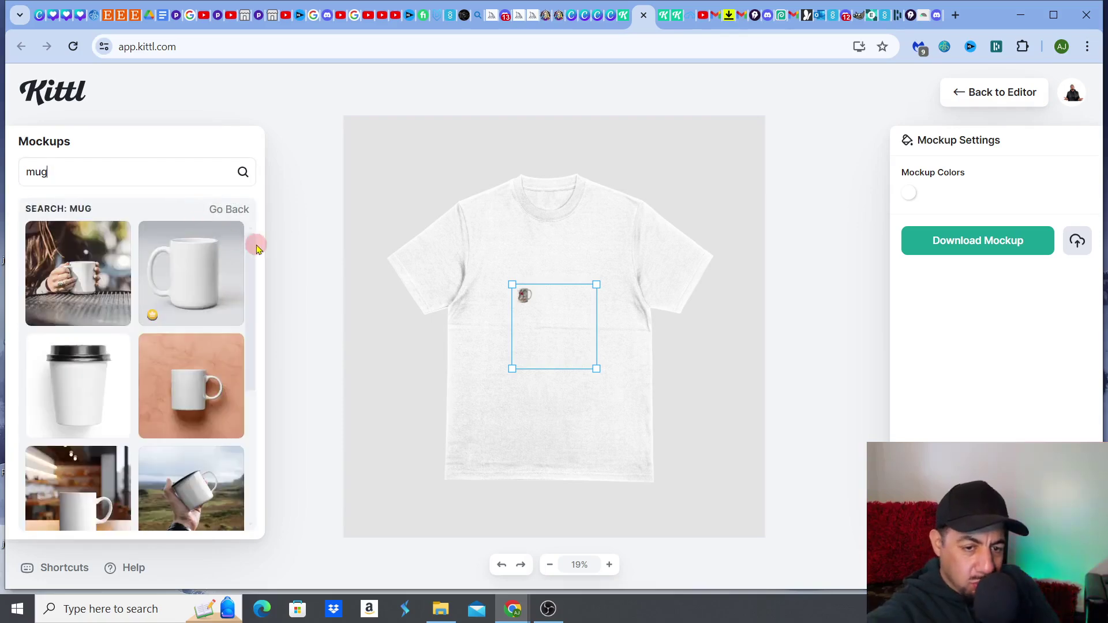
pyautogui.moveTo(257, 248); pyautogui.dragTo(258, 481)
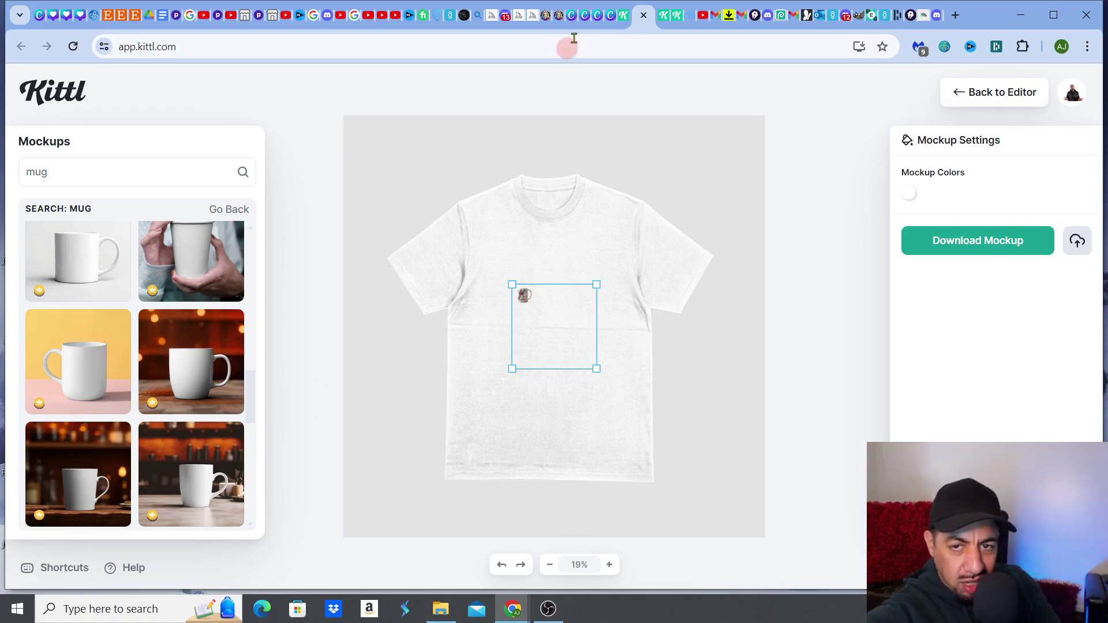
# Step: In Canva, browse all 'mug mockup' photo results, then scroll through the Text font combinations
pyautogui.moveTo(610, 23)
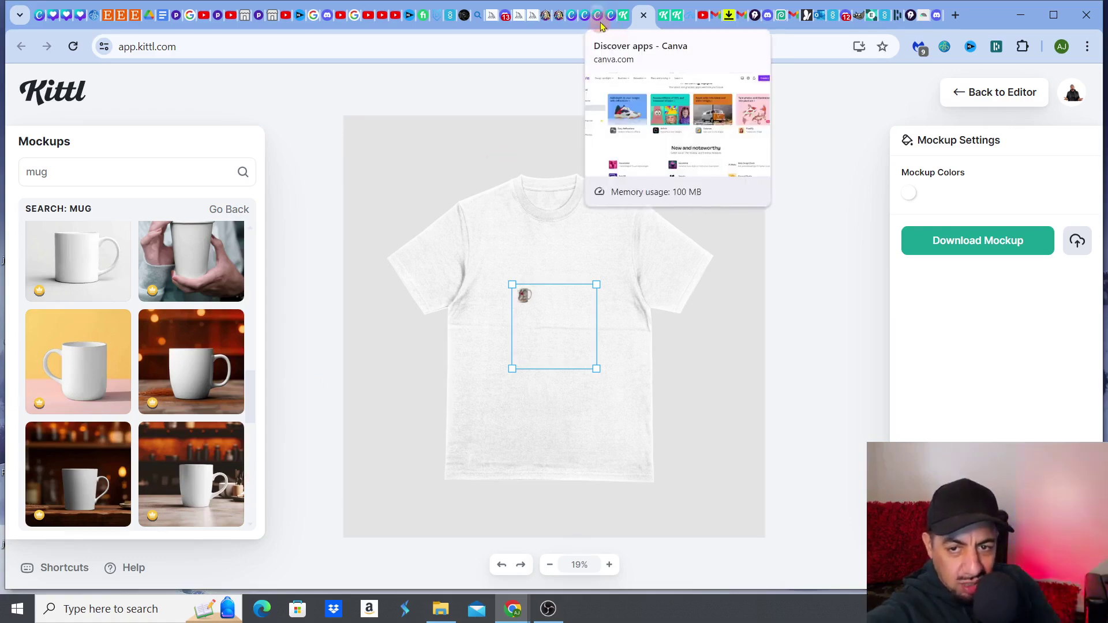
pyautogui.click(599, 16)
pyautogui.click(584, 16)
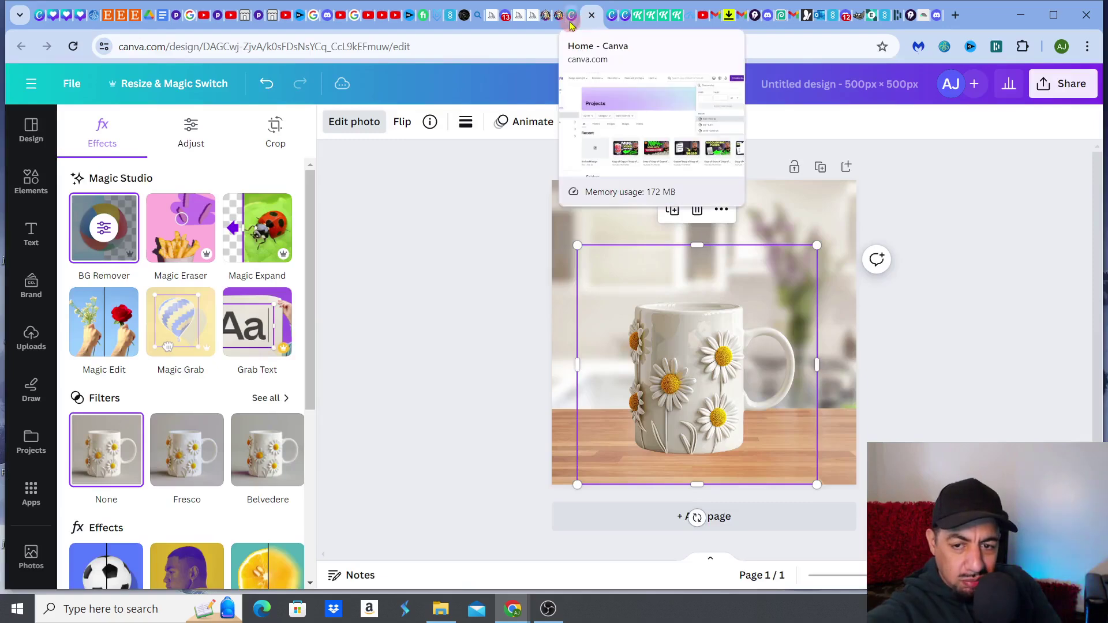
pyautogui.click(34, 186)
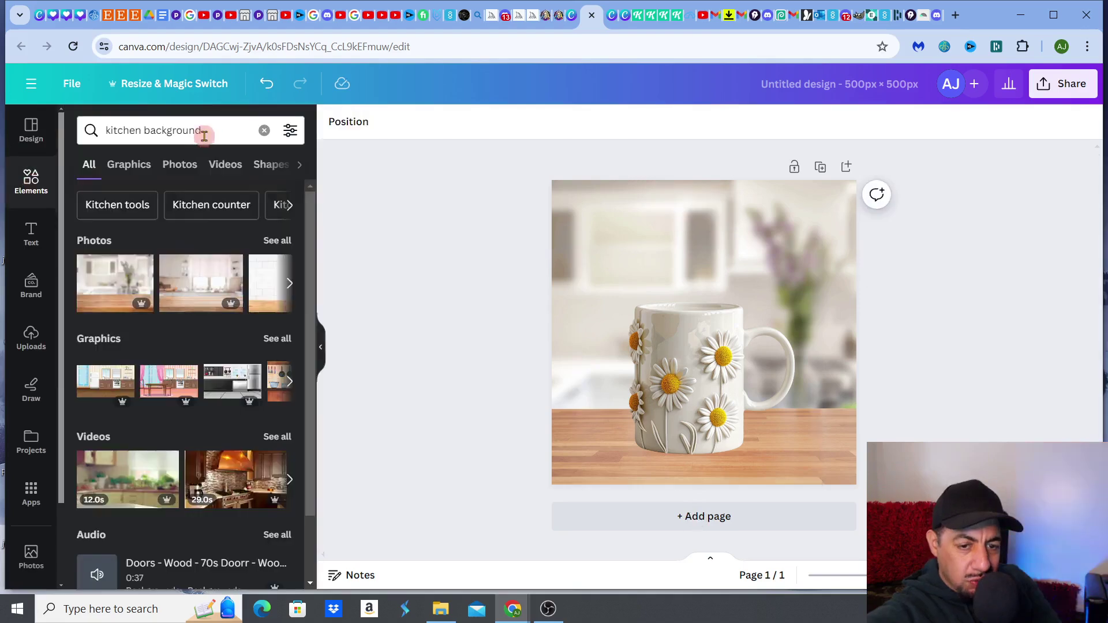
pyautogui.click(202, 132)
pyautogui.write('mu')
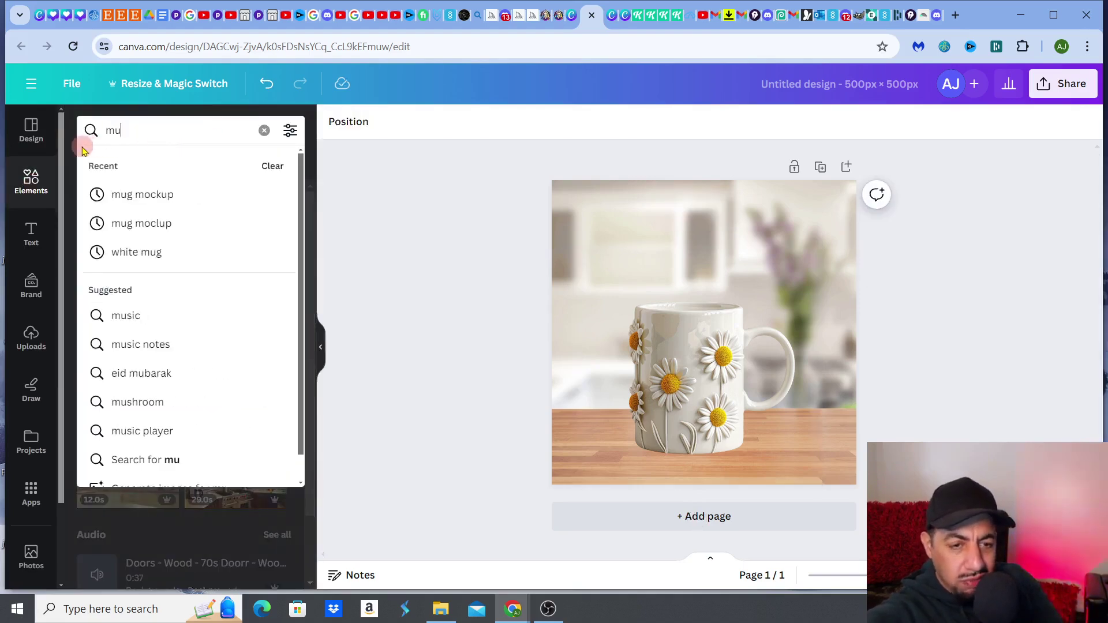
pyautogui.write('g mock')
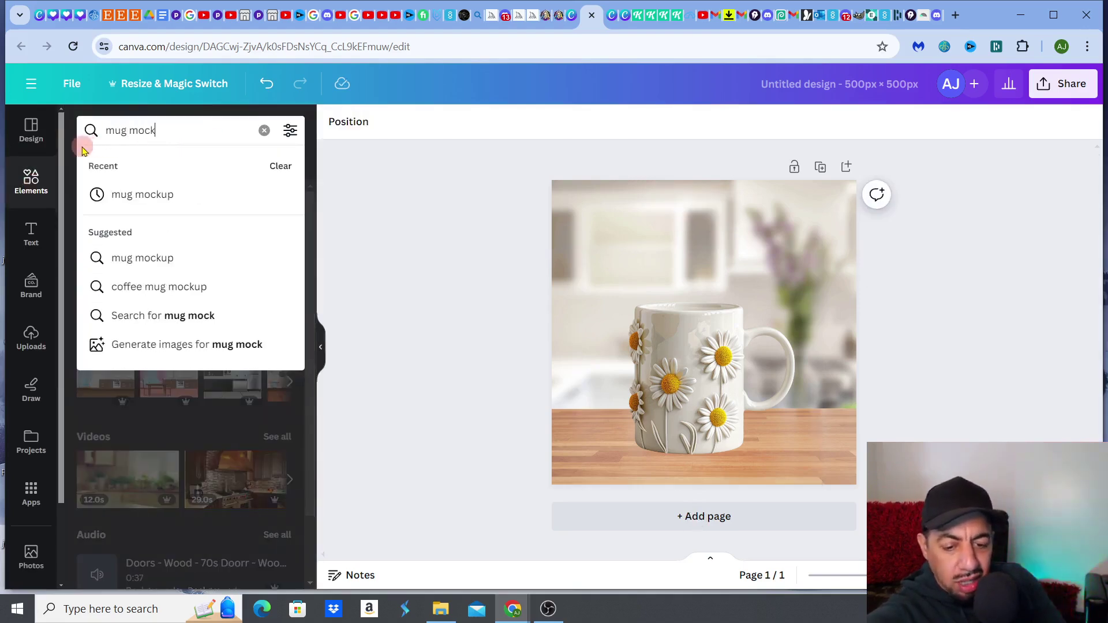
pyautogui.write('up')
pyautogui.press('Return')
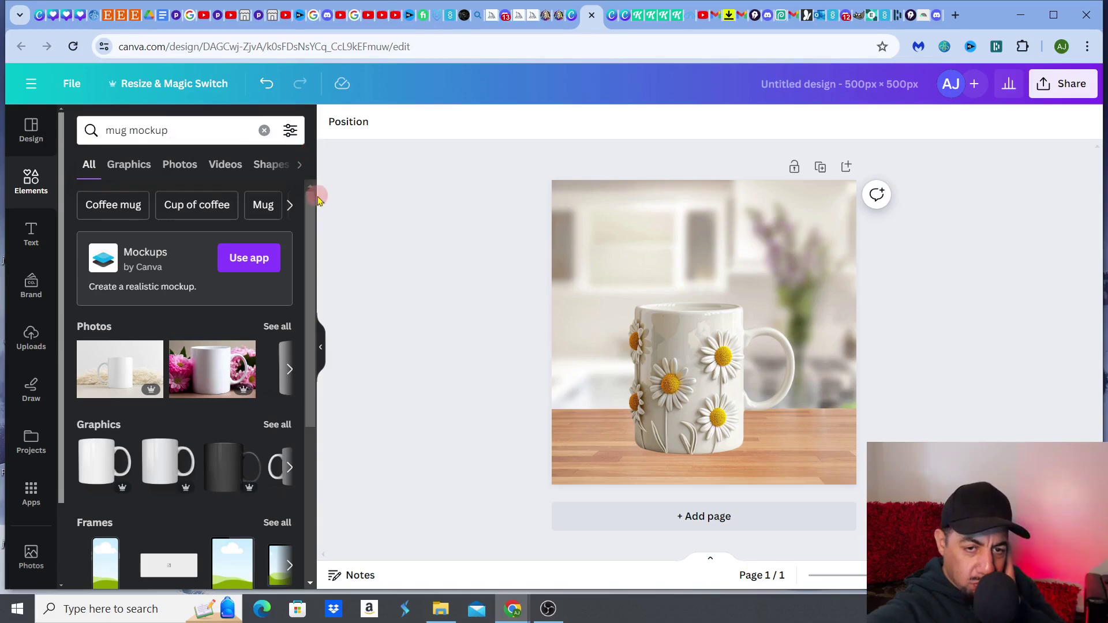
pyautogui.click(278, 327)
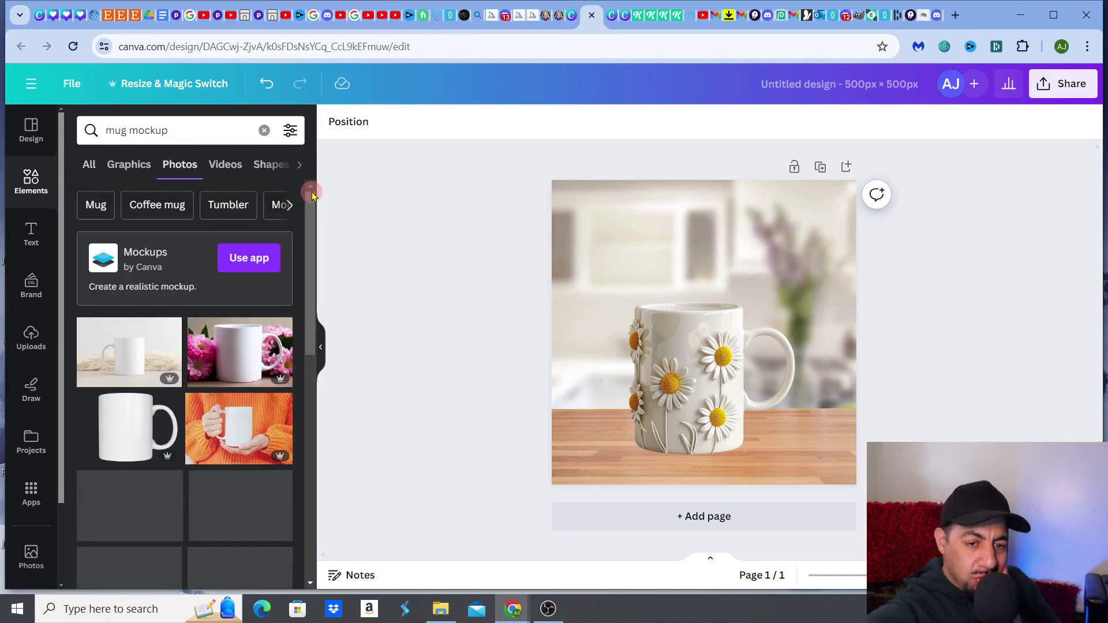
pyautogui.moveTo(313, 213); pyautogui.dragTo(315, 355)
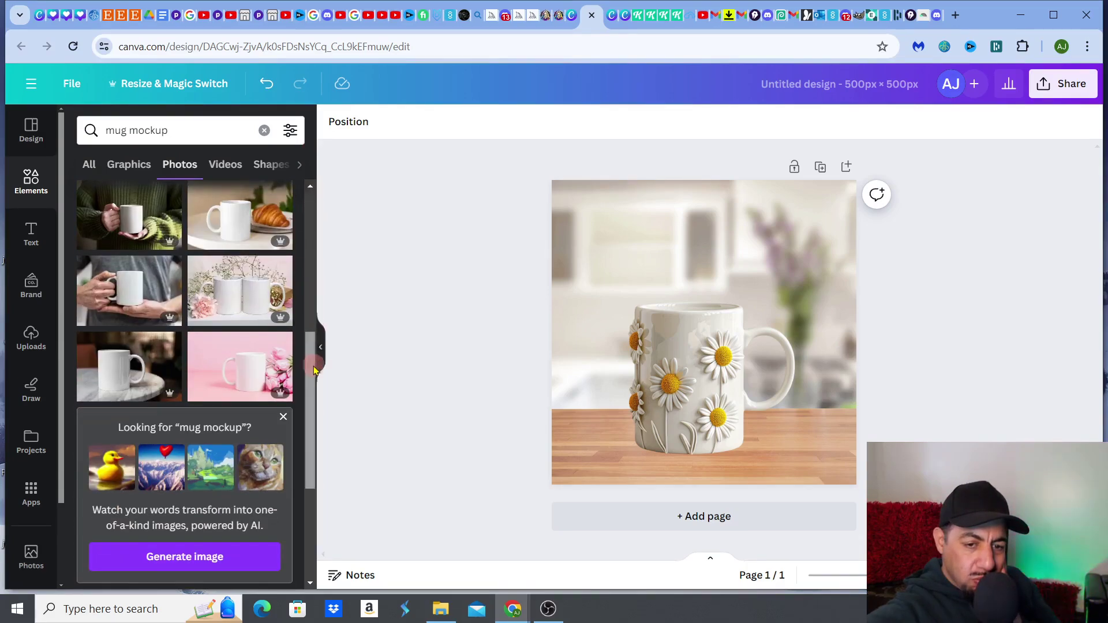
pyautogui.scroll(-3, 231, 369)
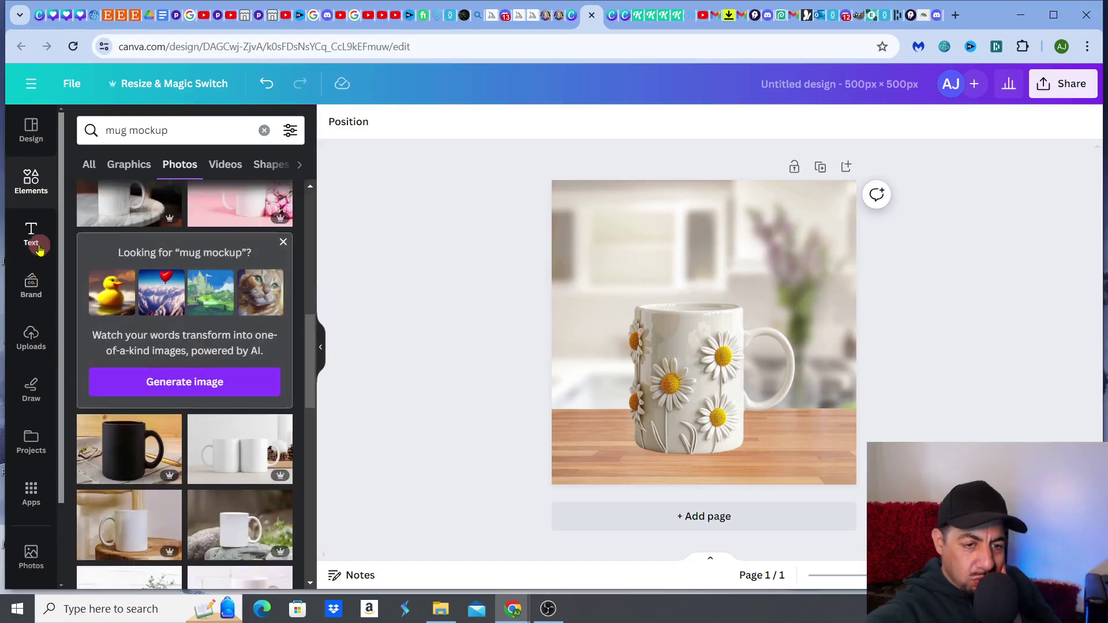
pyautogui.click(33, 236)
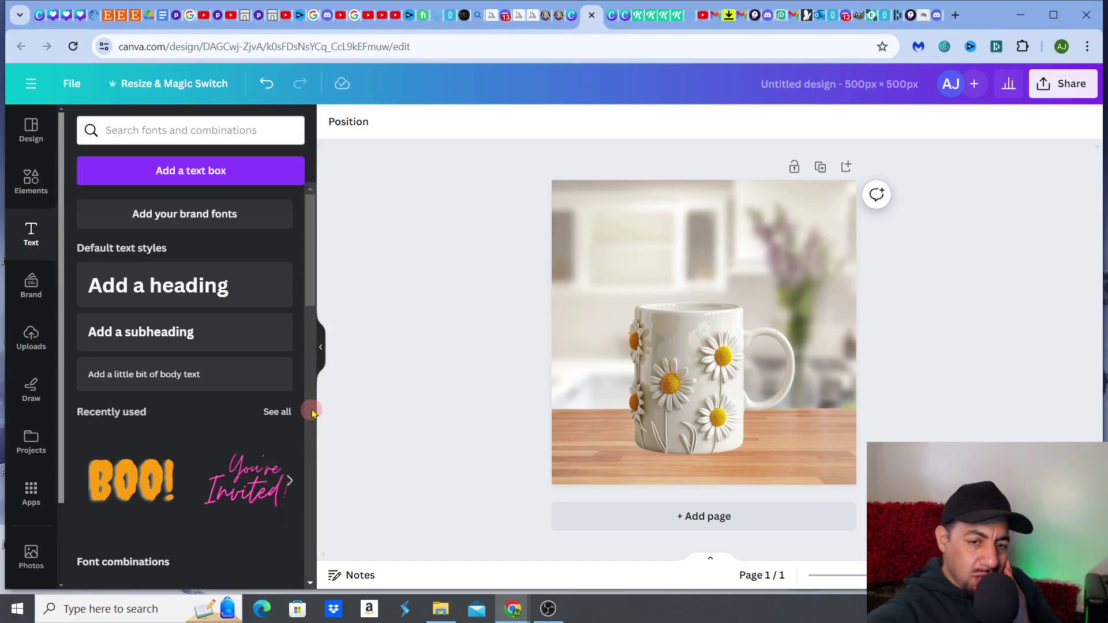
pyautogui.moveTo(309, 275); pyautogui.dragTo(306, 470)
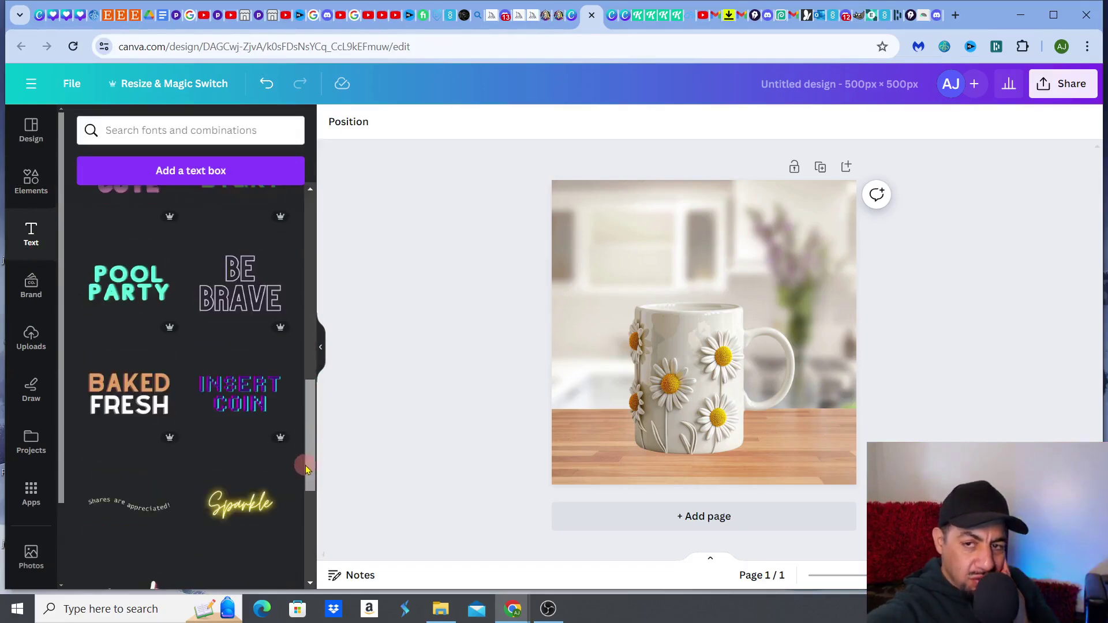
# Step: Return to Kittl's editor from the mockup view and enlarge the golfer mug to fill Artboard 1
pyautogui.click(651, 15)
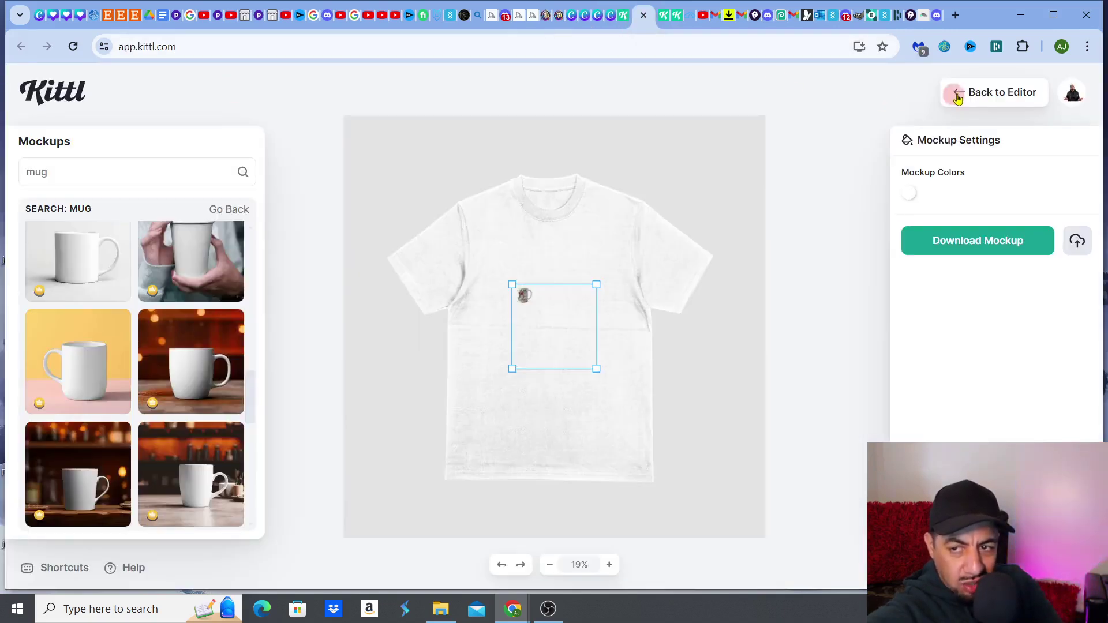
pyautogui.click(838, 116)
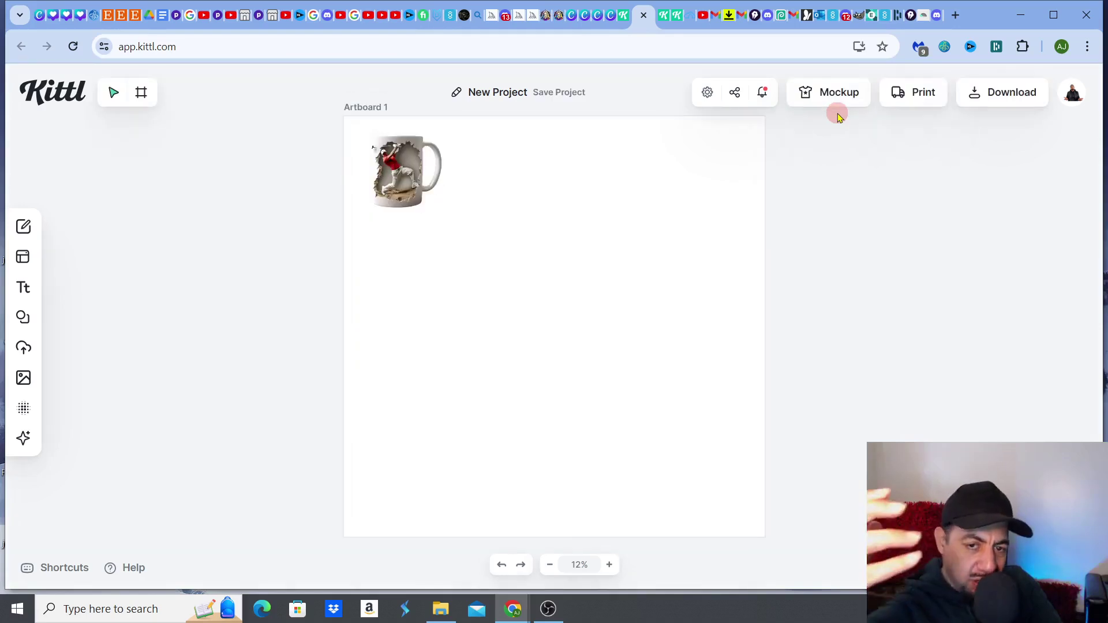
pyautogui.click(397, 166)
pyautogui.moveTo(448, 213); pyautogui.dragTo(767, 490)
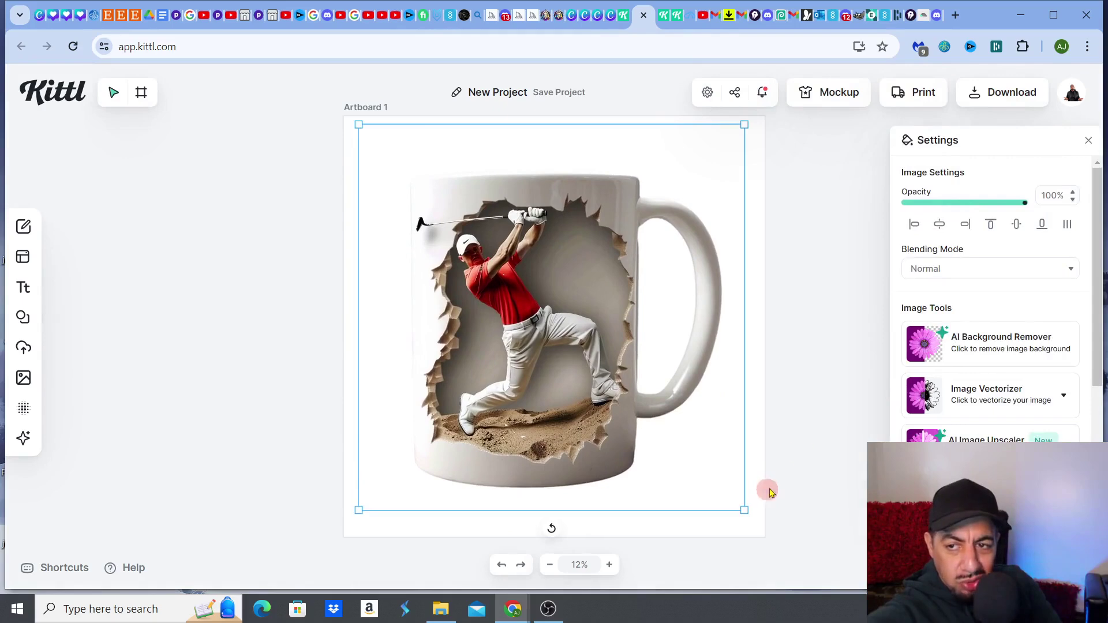
# Step: Check the PNG download settings for Artboard 1, then go to the Kittl home page
pyautogui.click(1000, 96)
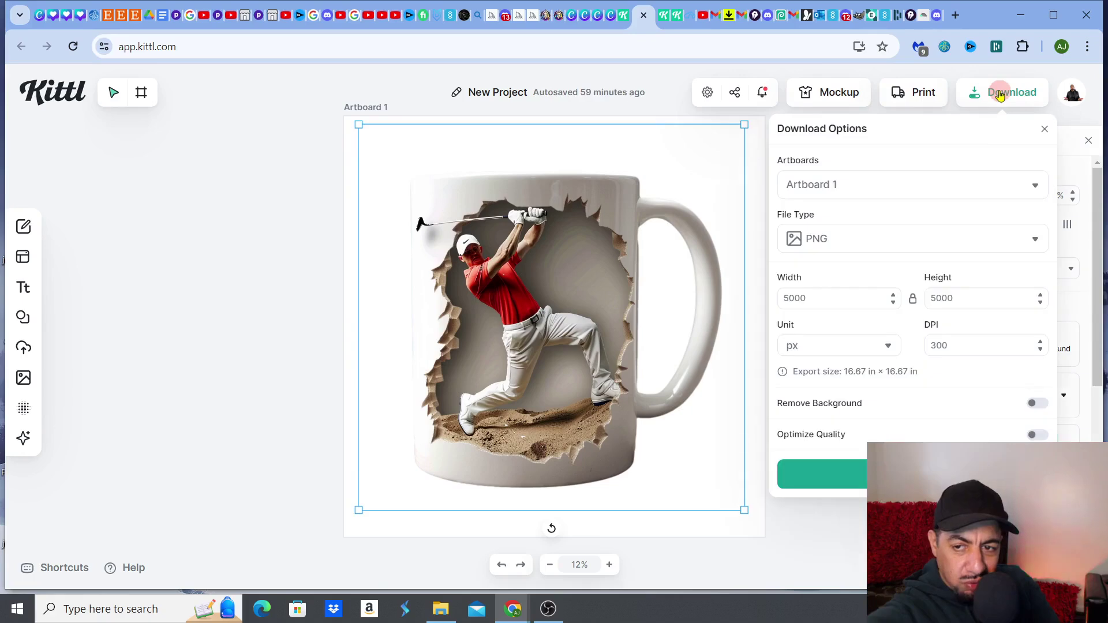
pyautogui.click(887, 195)
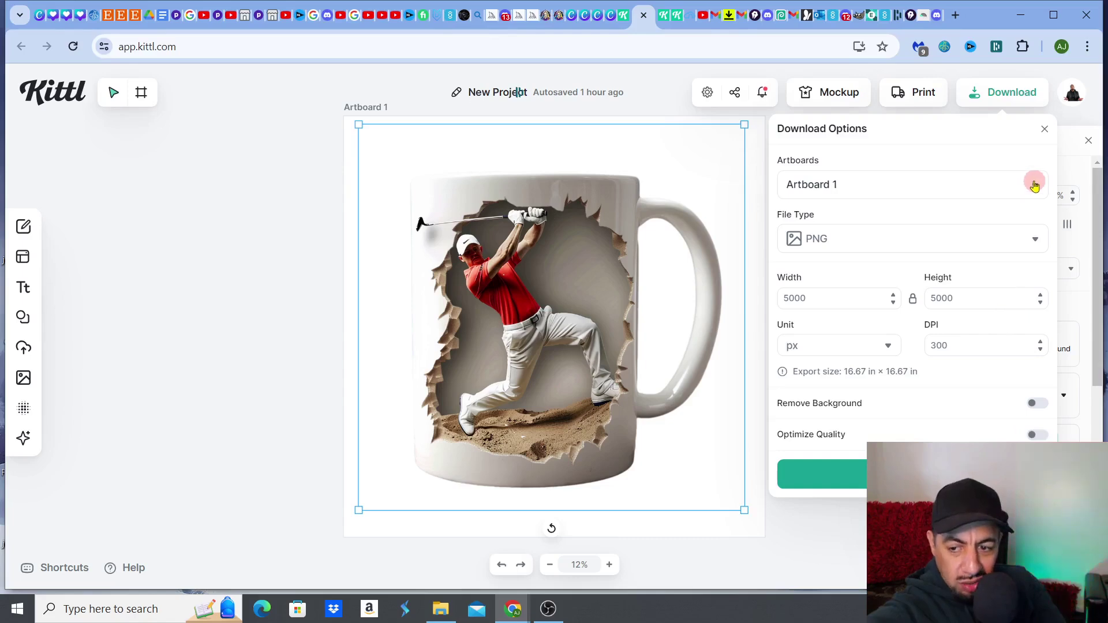
pyautogui.click(1035, 239)
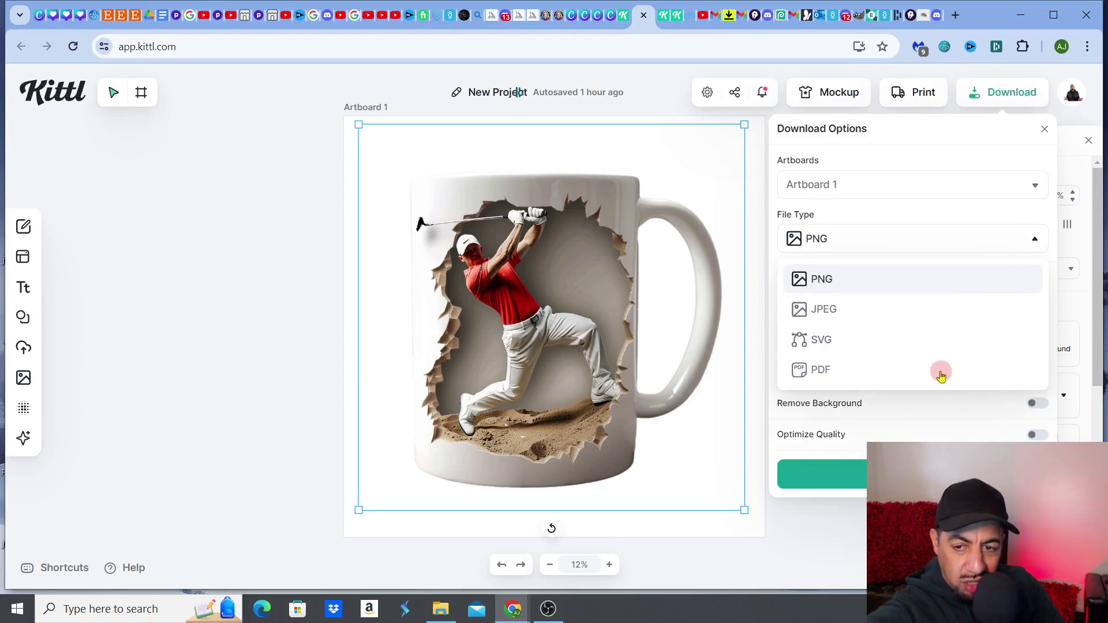
pyautogui.click(673, 93)
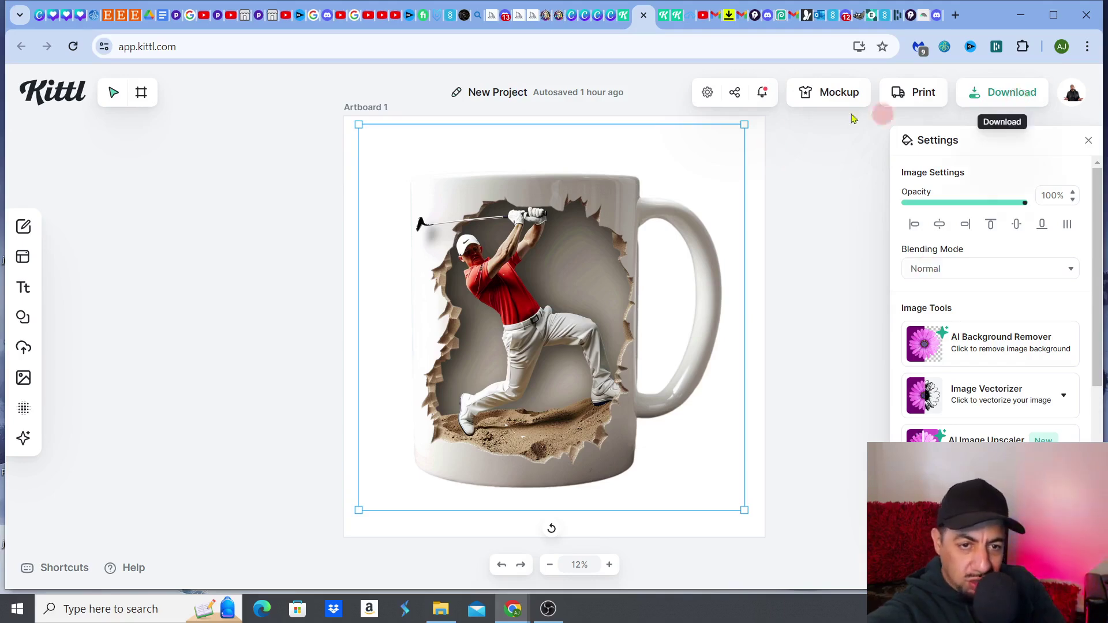
pyautogui.click(78, 98)
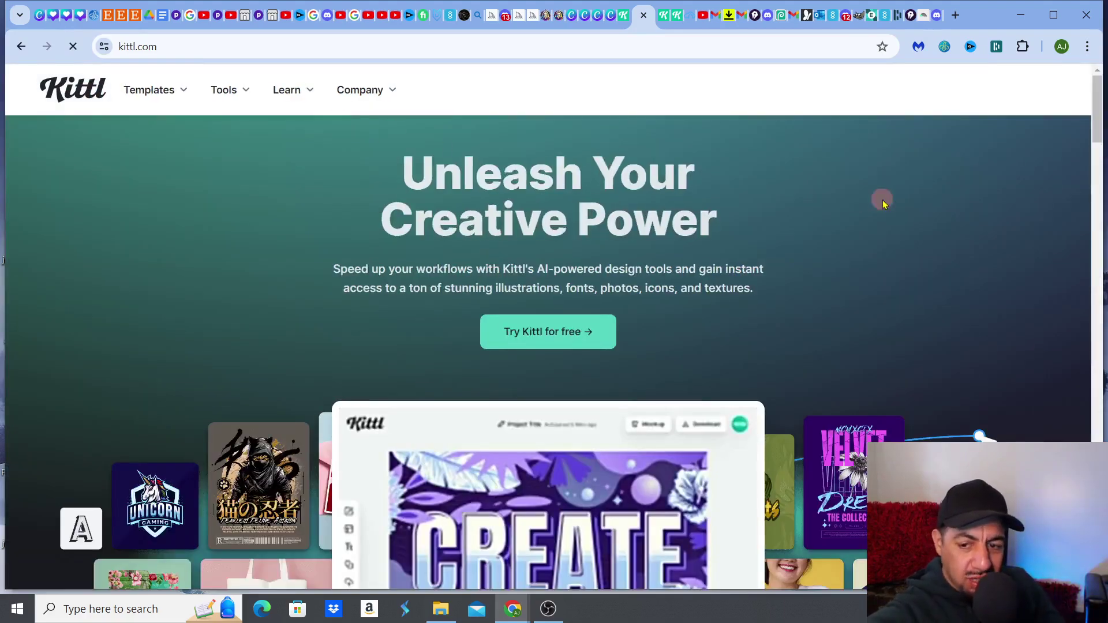
# Step: Scroll through kittl.com's feature sections and open the account menu to view the Pro plan credits
pyautogui.moveTo(1100, 110); pyautogui.dragTo(1104, 239)
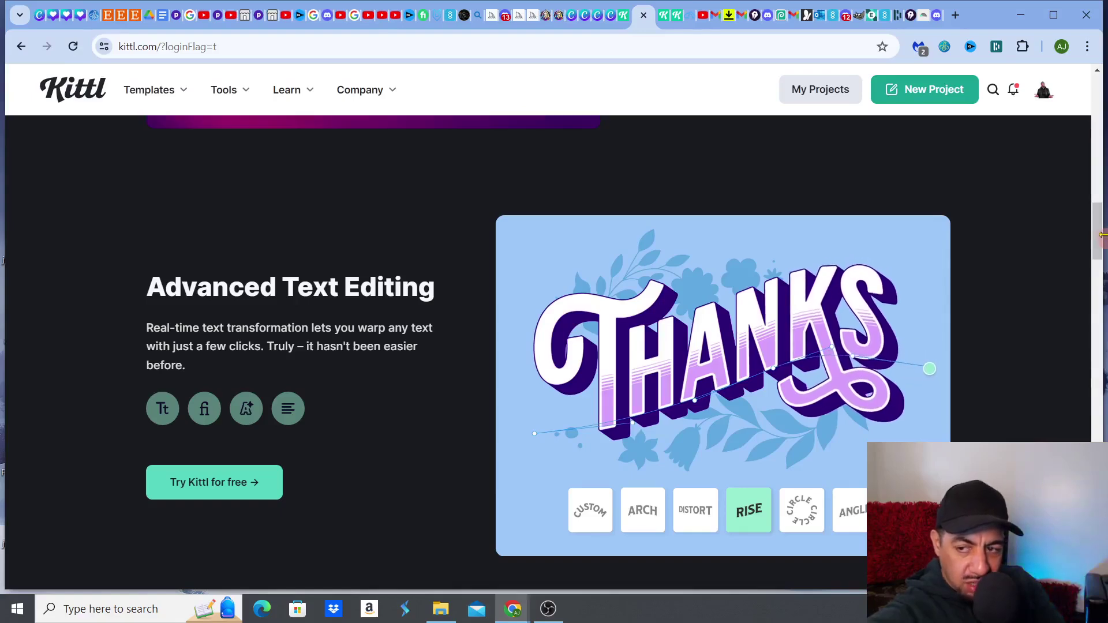
pyautogui.moveTo(1102, 235); pyautogui.dragTo(1105, 329)
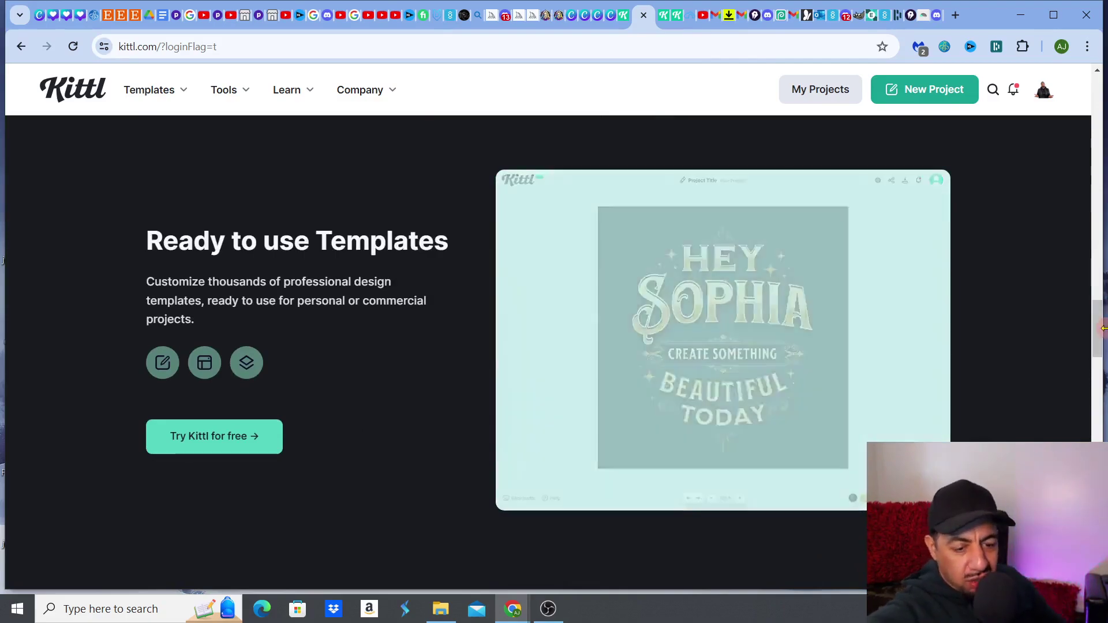
pyautogui.moveTo(1100, 328); pyautogui.dragTo(1100, 416)
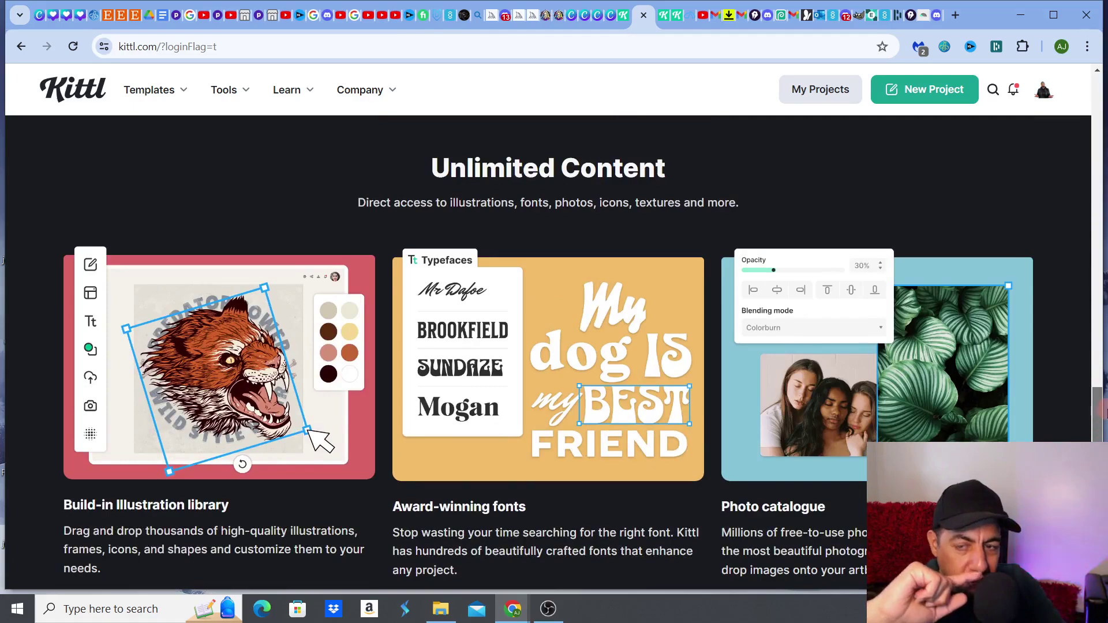
pyautogui.moveTo(1100, 411); pyautogui.dragTo(1089, 236)
pyautogui.click(1044, 94)
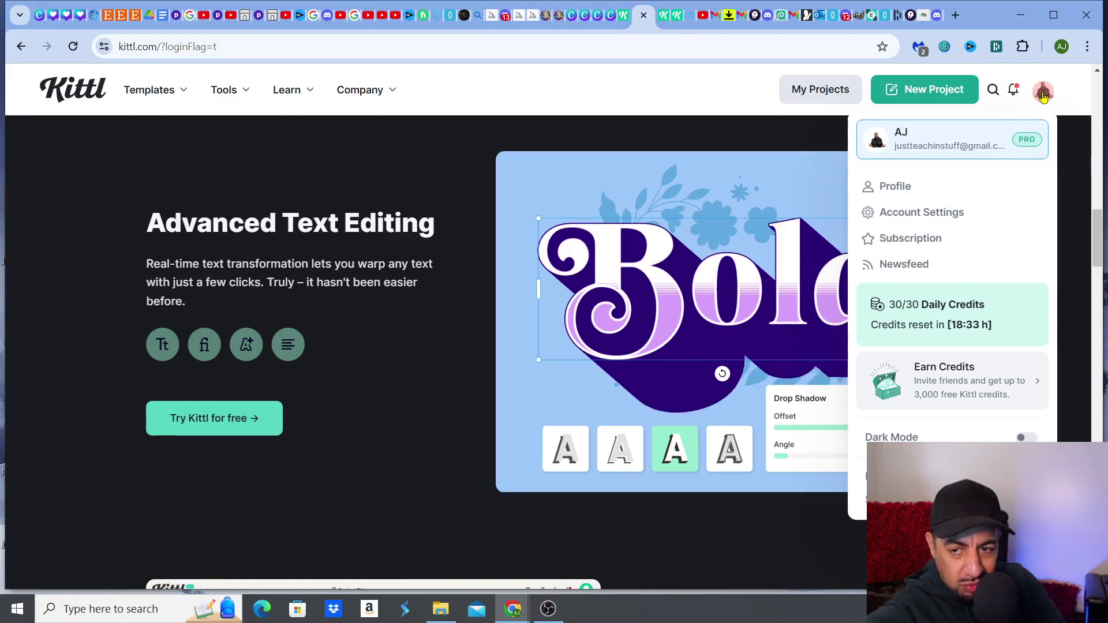
pyautogui.click(964, 246)
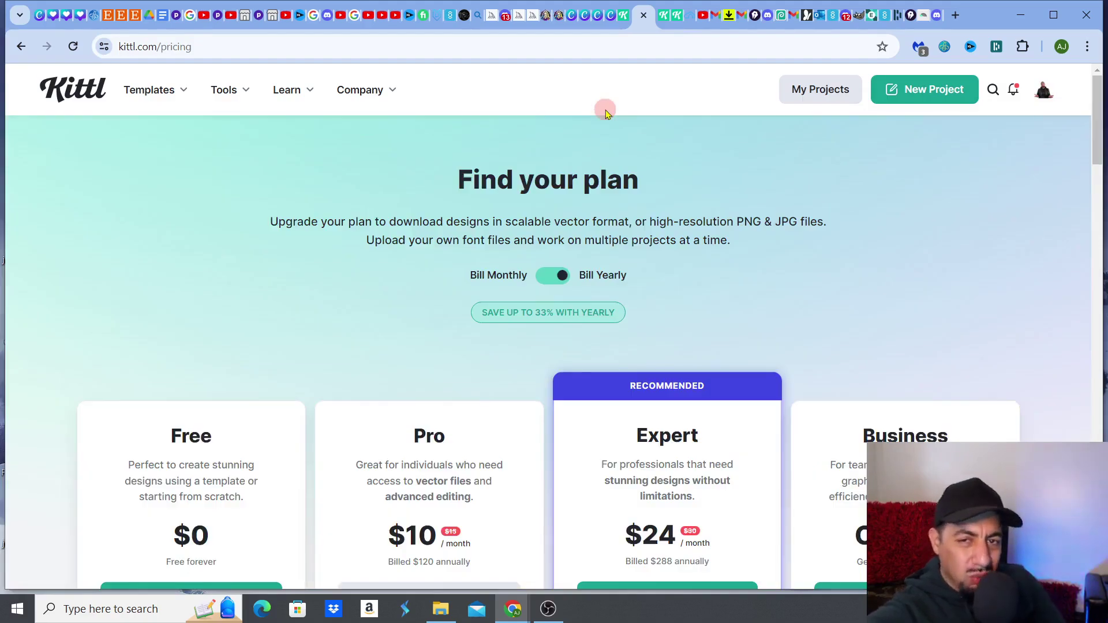
pyautogui.scroll(-1, 1098, 159)
pyautogui.moveTo(1098, 158); pyautogui.dragTo(1099, 173)
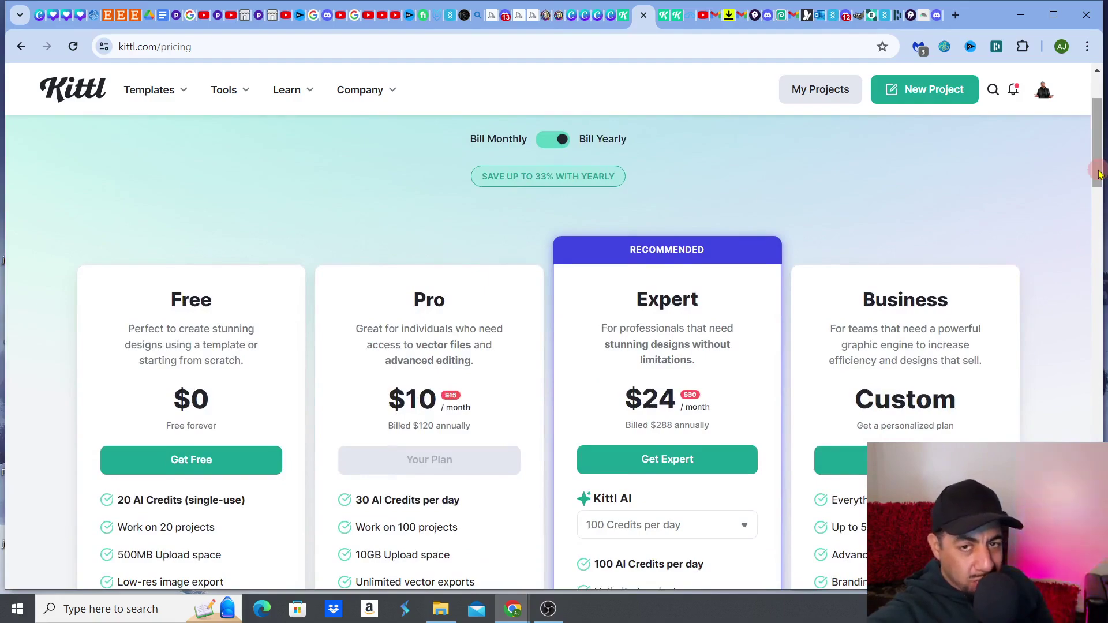
pyautogui.moveTo(1098, 174); pyautogui.dragTo(1099, 193)
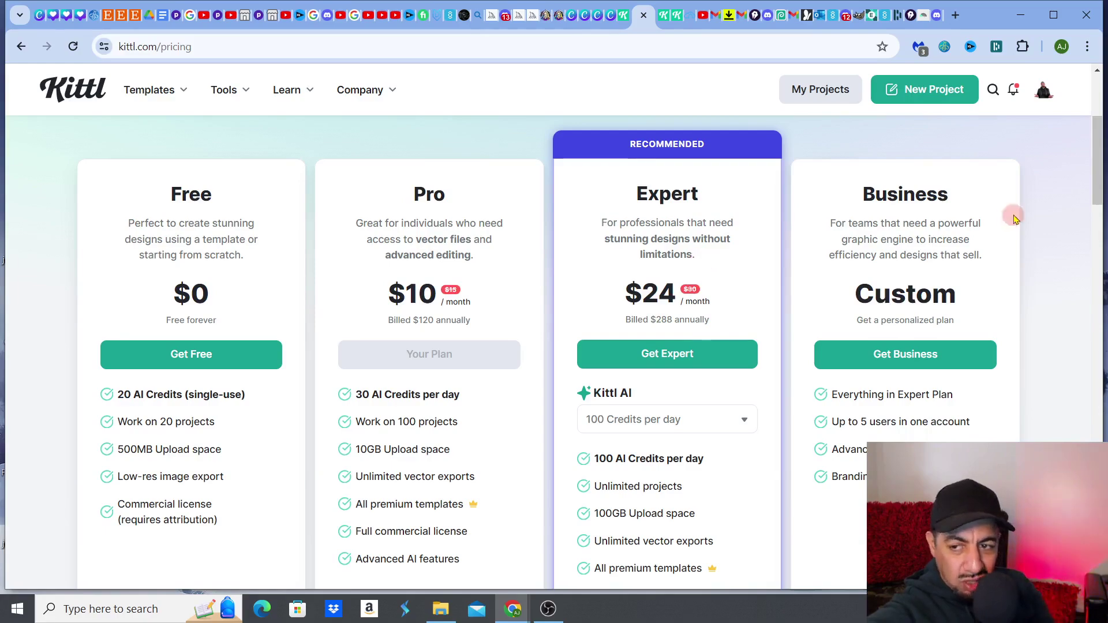
pyautogui.moveTo(1095, 172); pyautogui.dragTo(1096, 131)
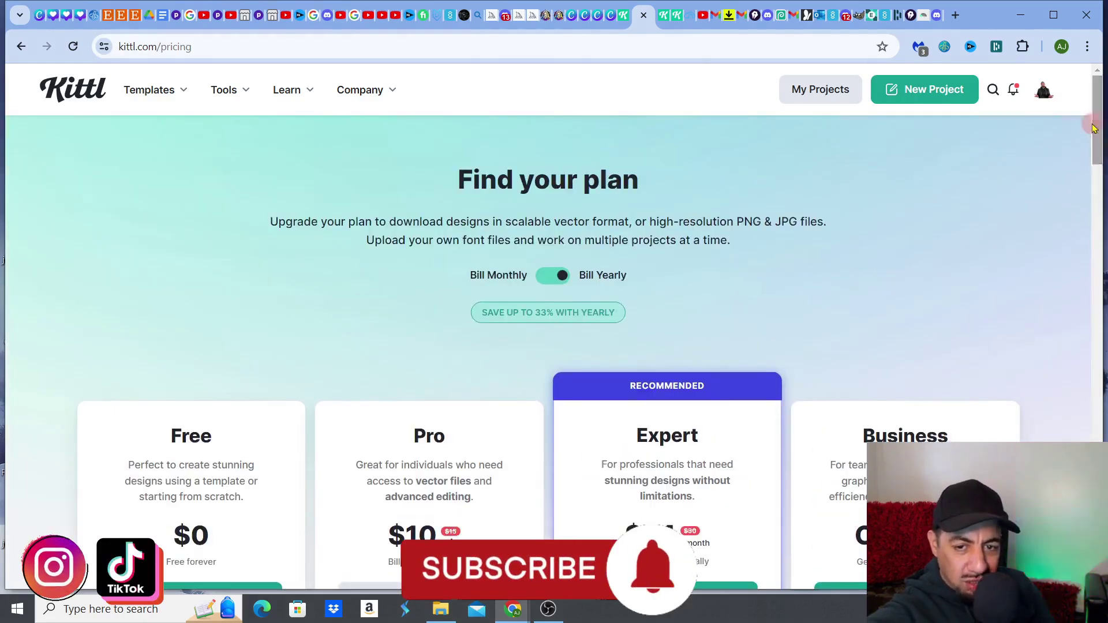
pyautogui.click(88, 95)
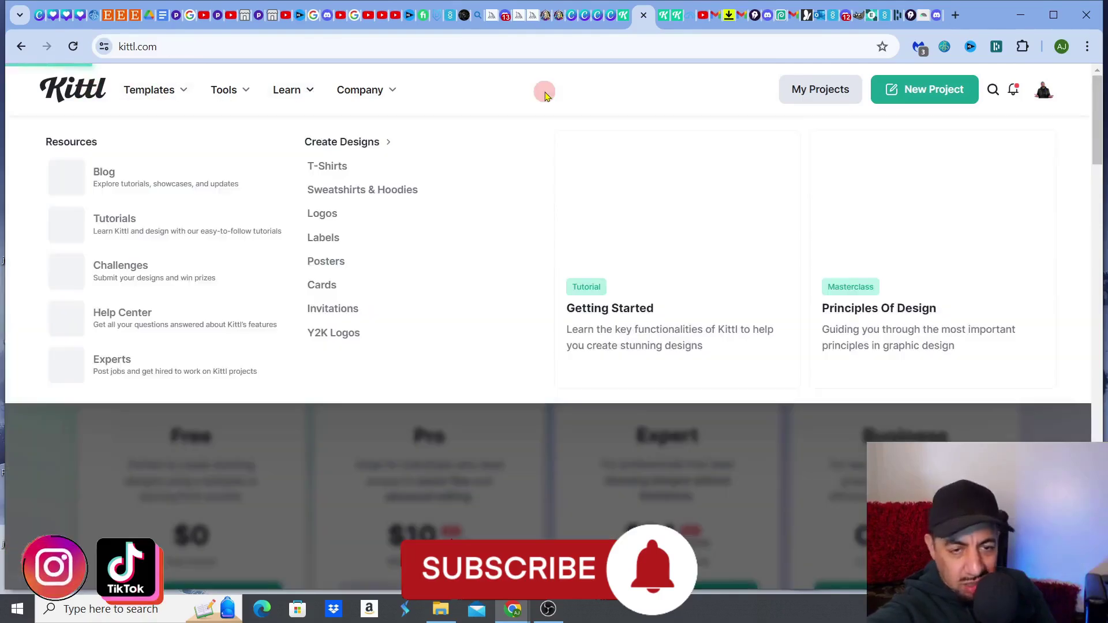